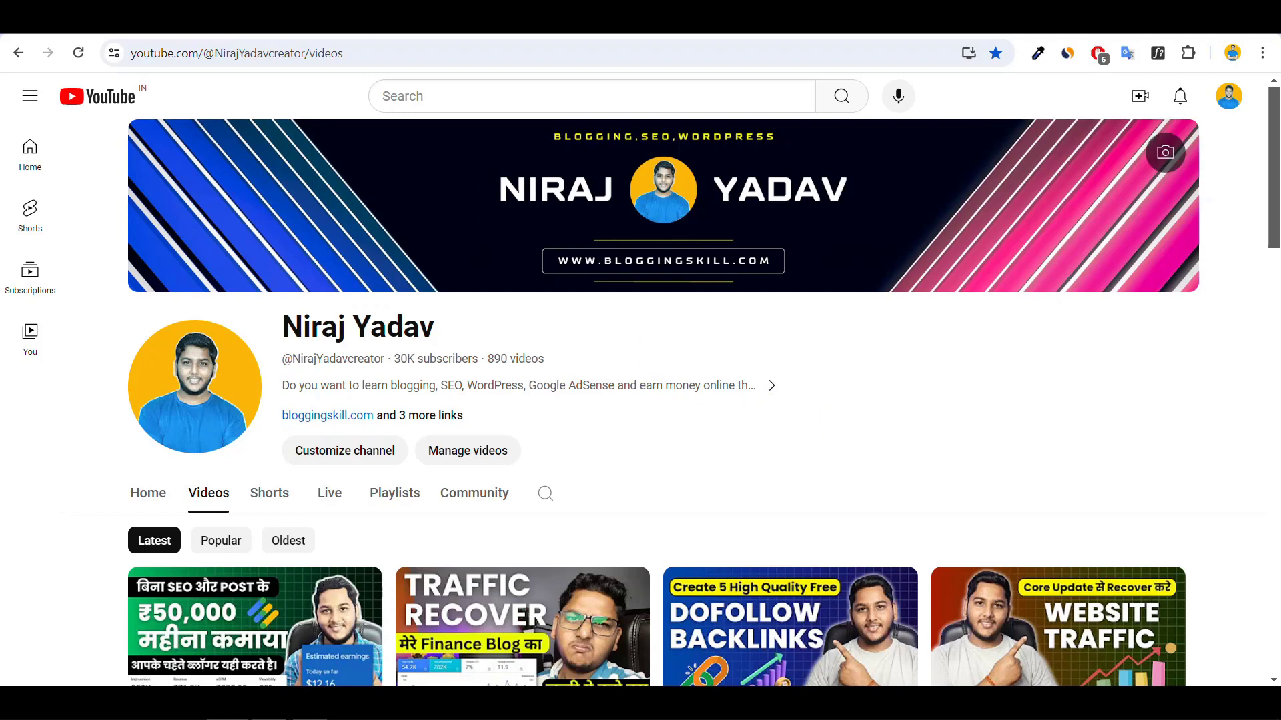
- Go past the online notepad's keyword list to the SEOWriting.AI site and log in with Google
{"action": "left_click", "coordinate": [495, 32]}
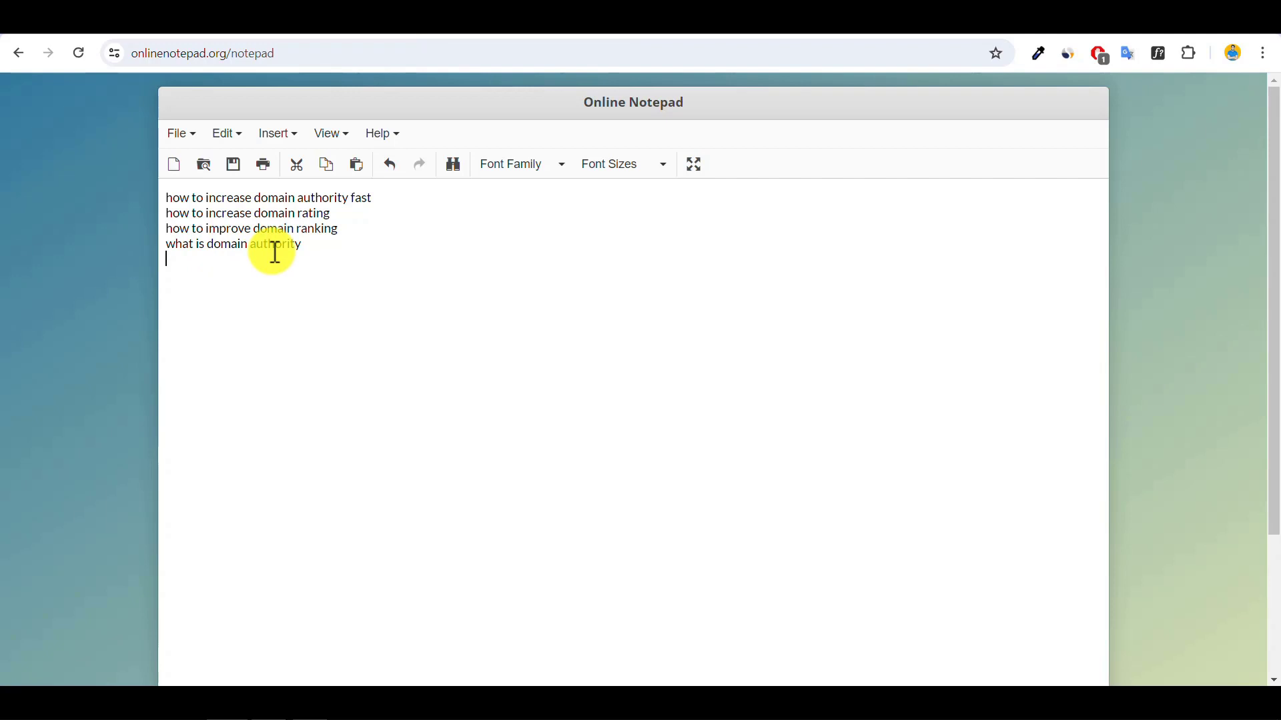
{"action": "left_click", "coordinate": [292, 34]}
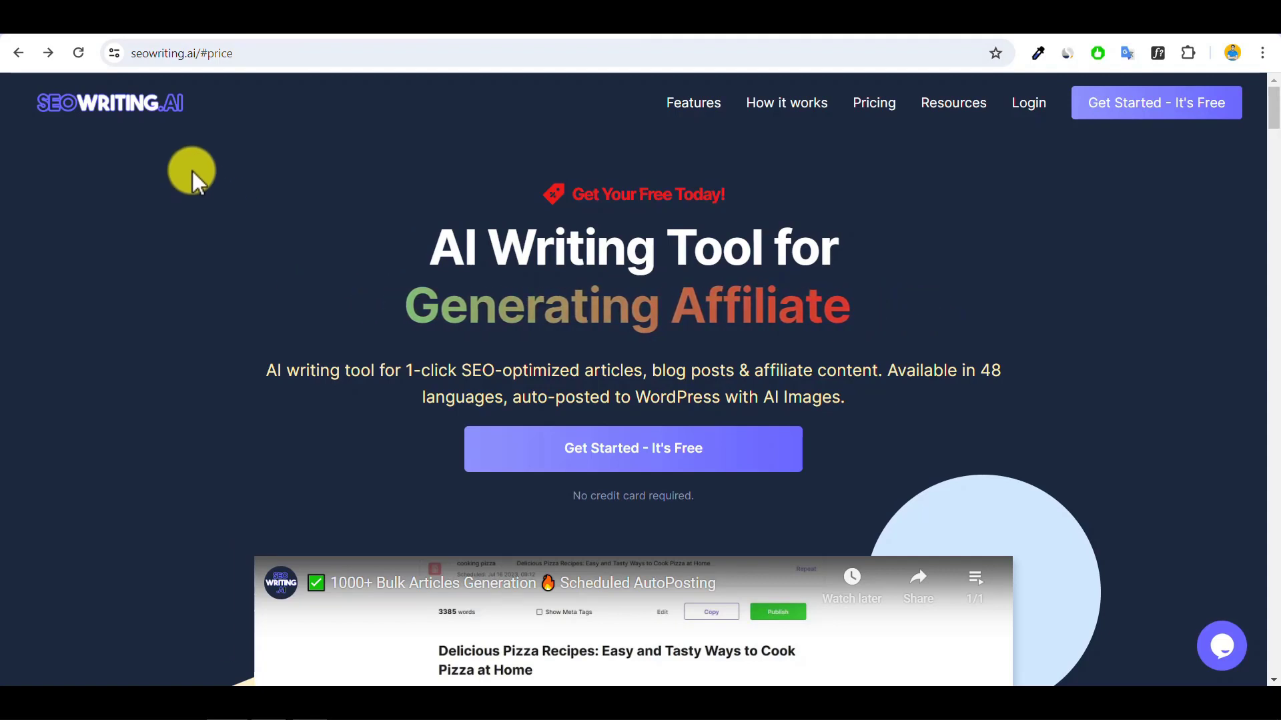
{"action": "left_click", "coordinate": [110, 118]}
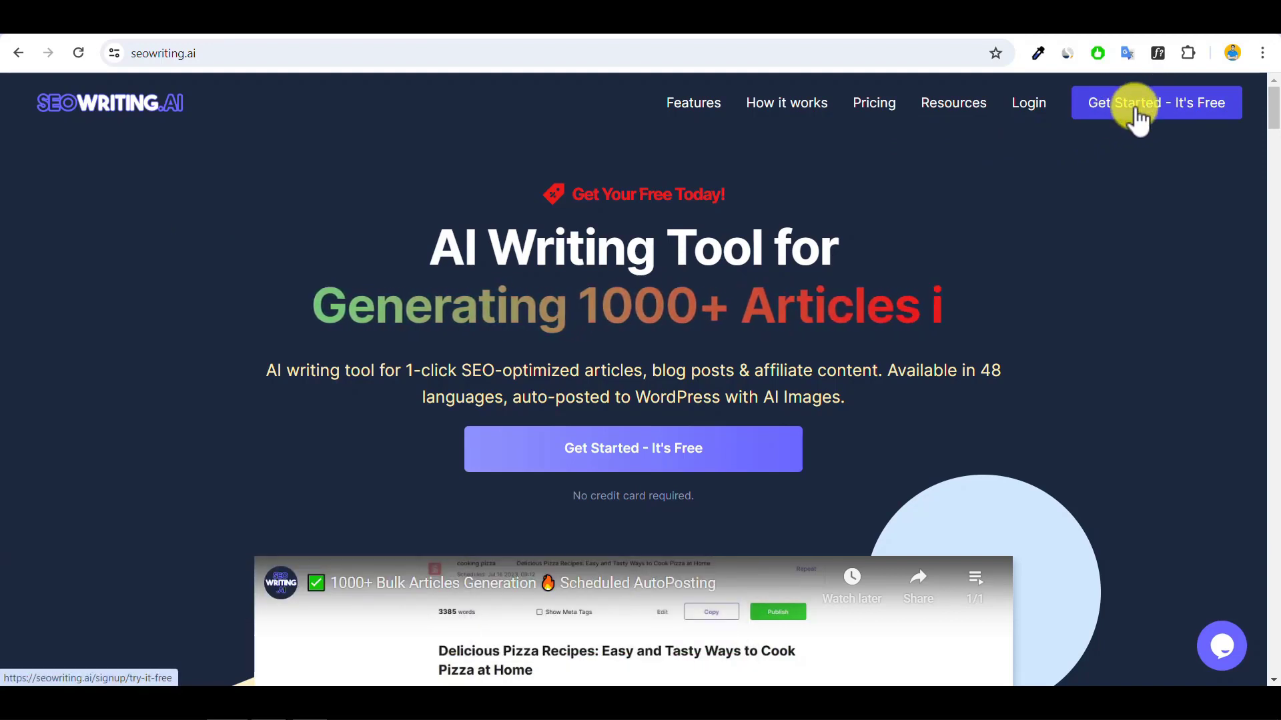
{"action": "left_click", "coordinate": [1141, 107]}
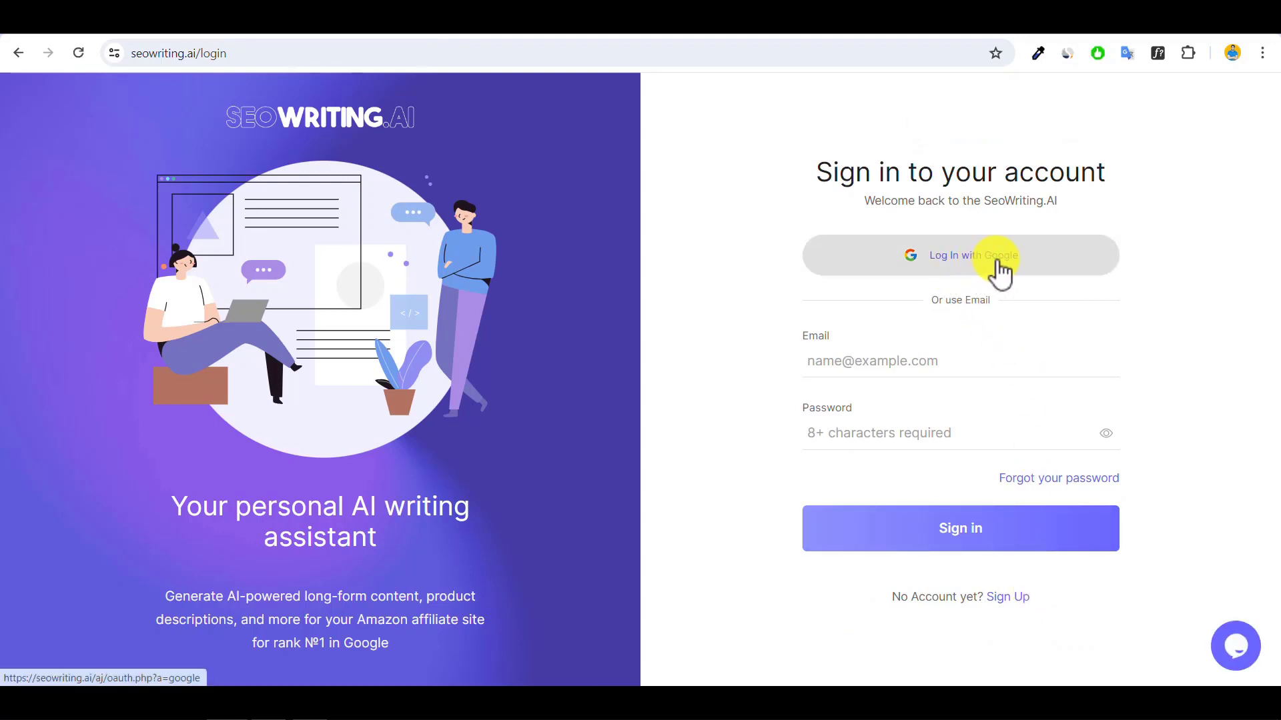
{"action": "left_click", "coordinate": [949, 264]}
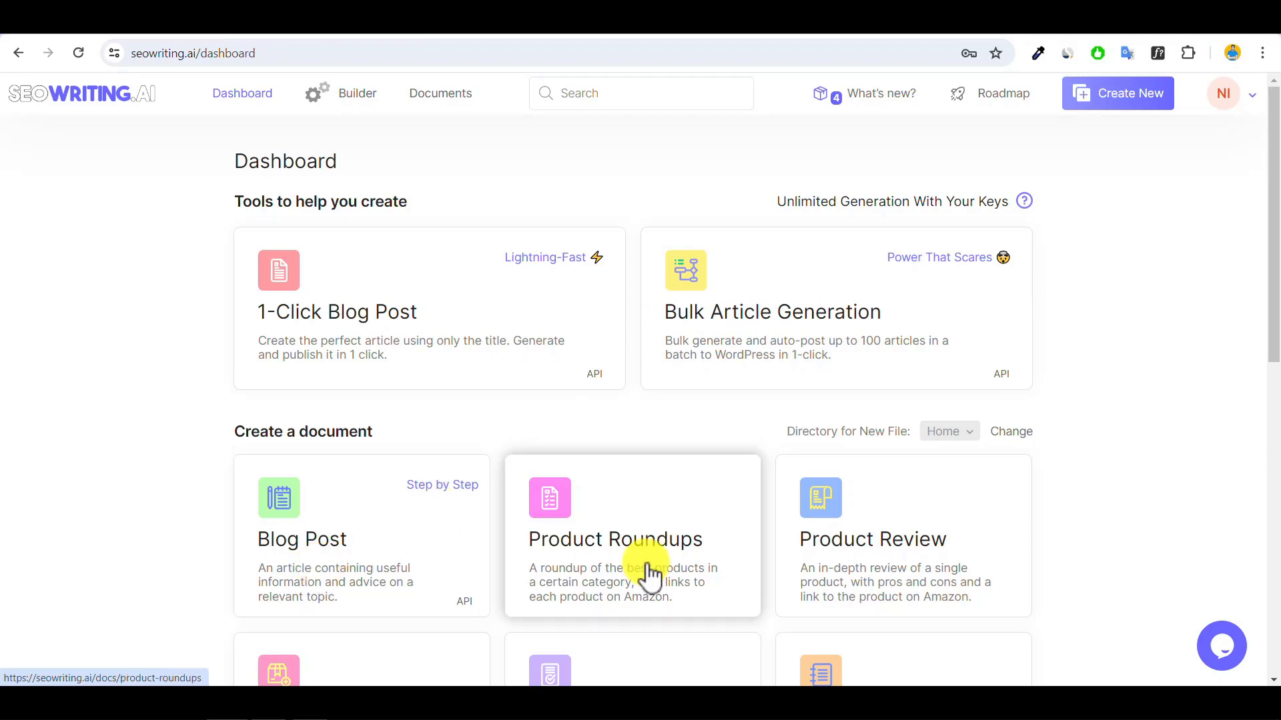
- Look over the tools and document types on the dashboard and open the 1-Click Blog Post tool
{"action": "scroll", "coordinate": [940, 567], "scroll_direction": "down", "scroll_amount": 5}
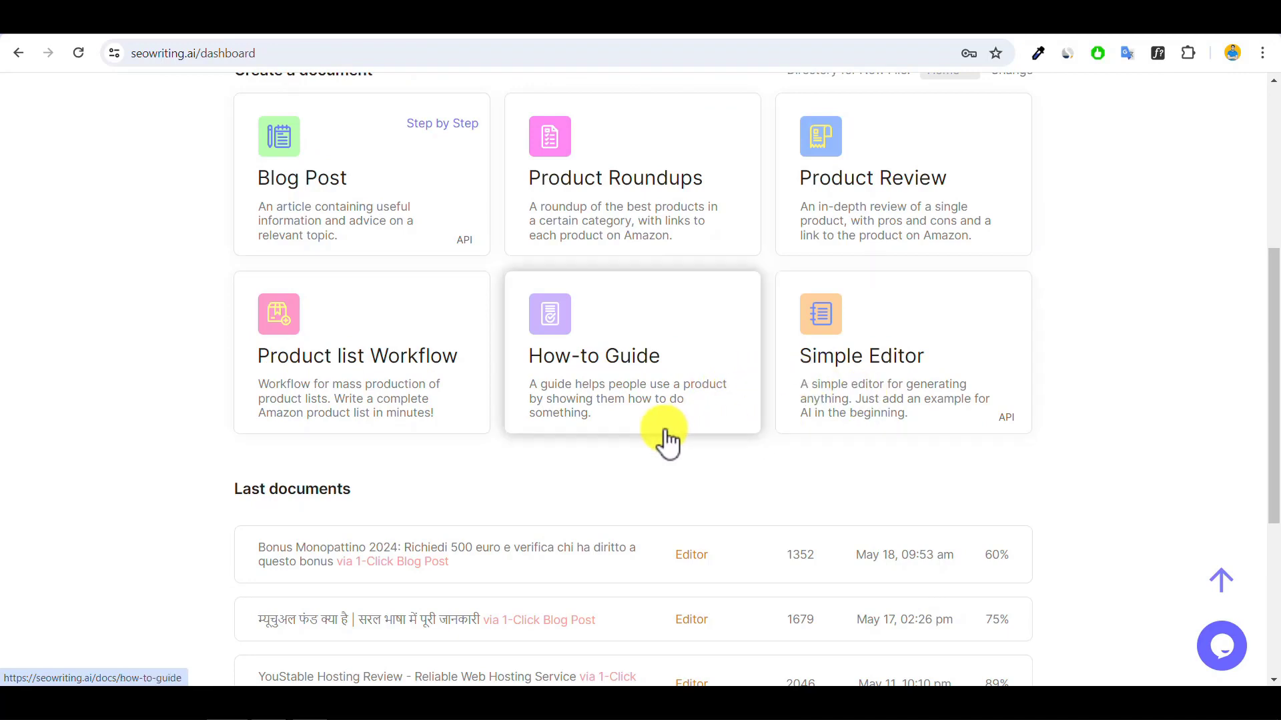
{"action": "scroll", "coordinate": [667, 440], "scroll_direction": "up", "scroll_amount": 5}
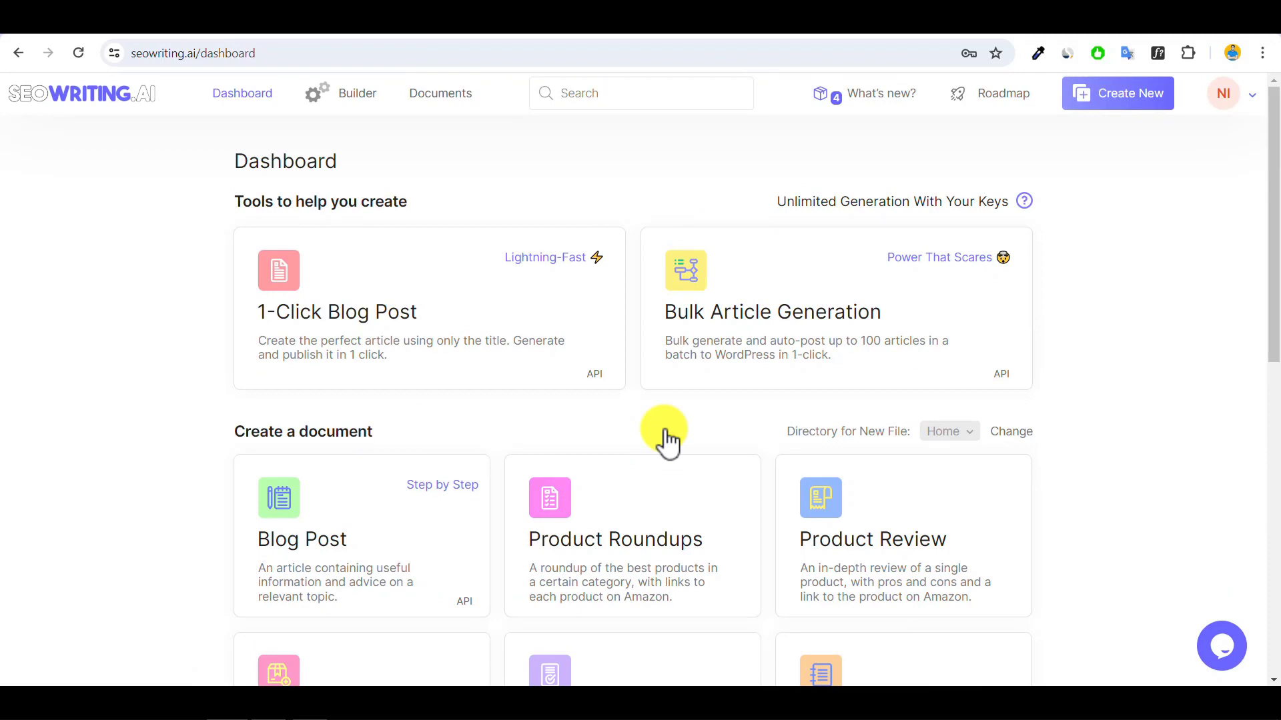
{"action": "left_click", "coordinate": [362, 316]}
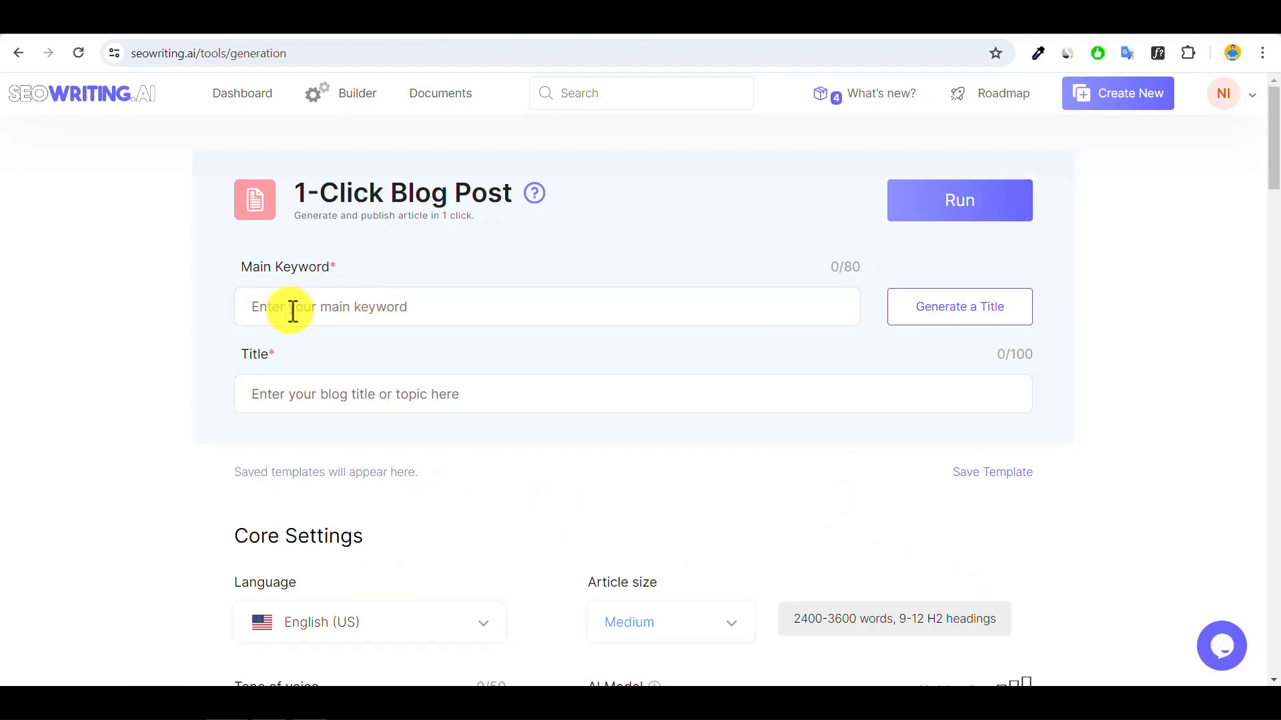
- Copy the keyword "how to increase domain authority fast" from the list in the online notepad
{"action": "left_click", "coordinate": [518, 32]}
{"action": "left_click_drag", "start_coordinate": [167, 197], "coordinate": [372, 195]}
{"action": "right_click", "coordinate": [371, 197]}
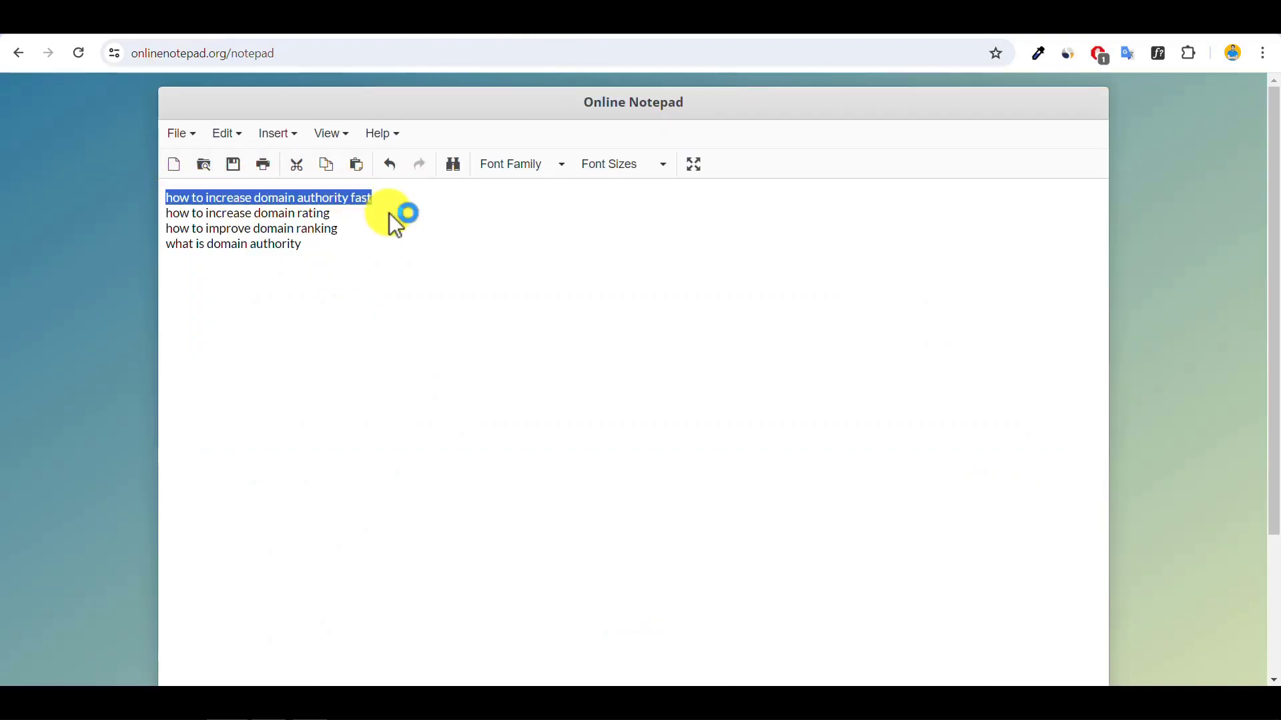
{"action": "left_click", "coordinate": [401, 273]}
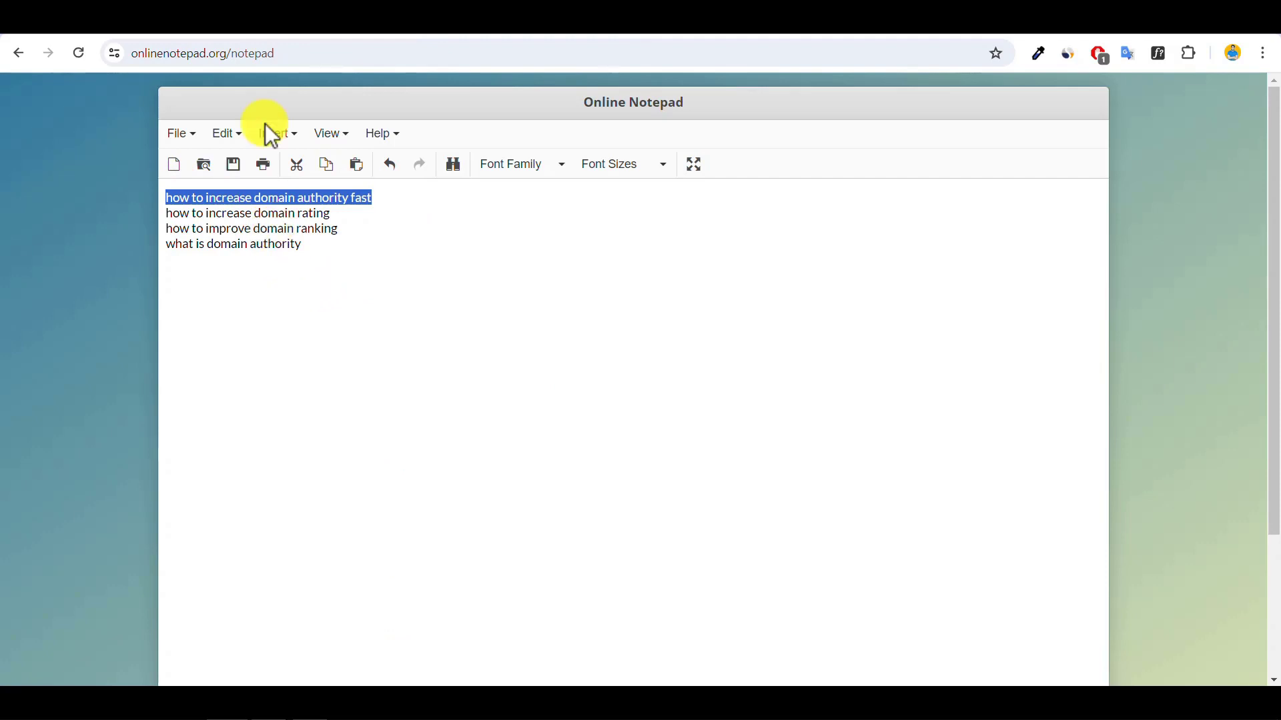
{"action": "left_click", "coordinate": [298, 295]}
- Paste "how to increase domain authority fast" as the blog post's main keyword and generate a title from it
{"action": "left_click", "coordinate": [302, 32]}
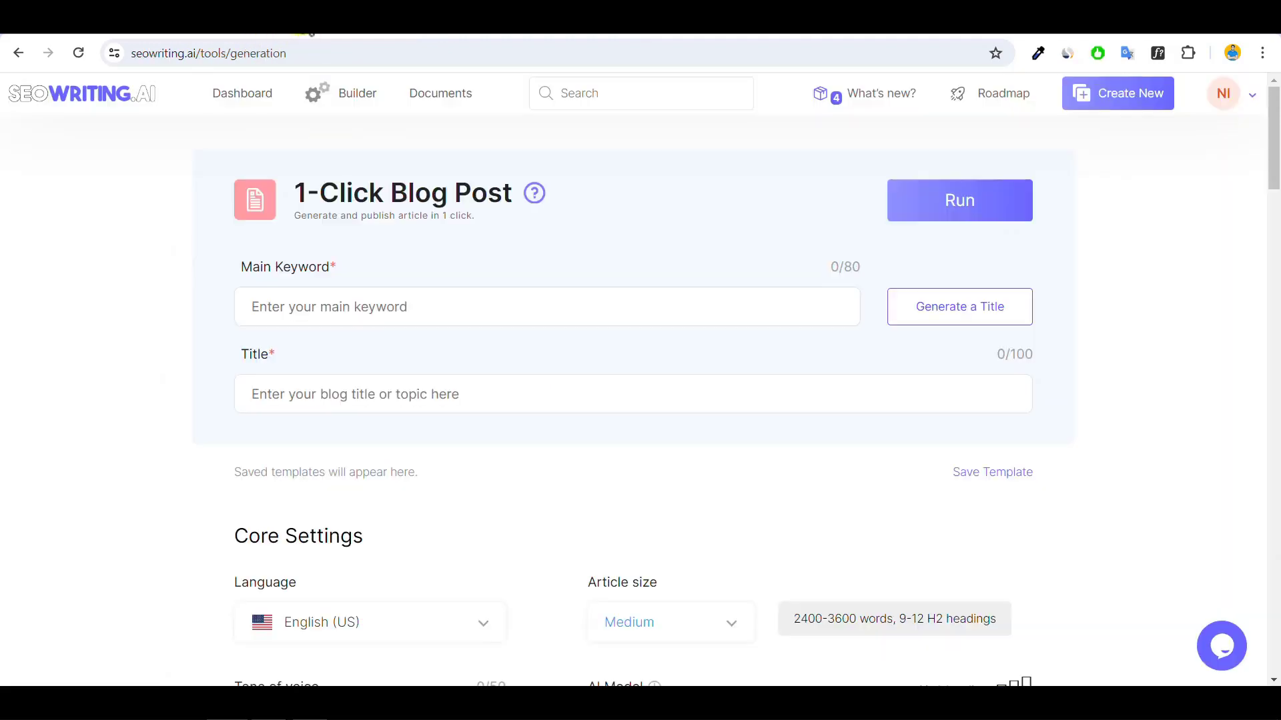
{"action": "left_click", "coordinate": [265, 305]}
{"action": "right_click", "coordinate": [267, 307]}
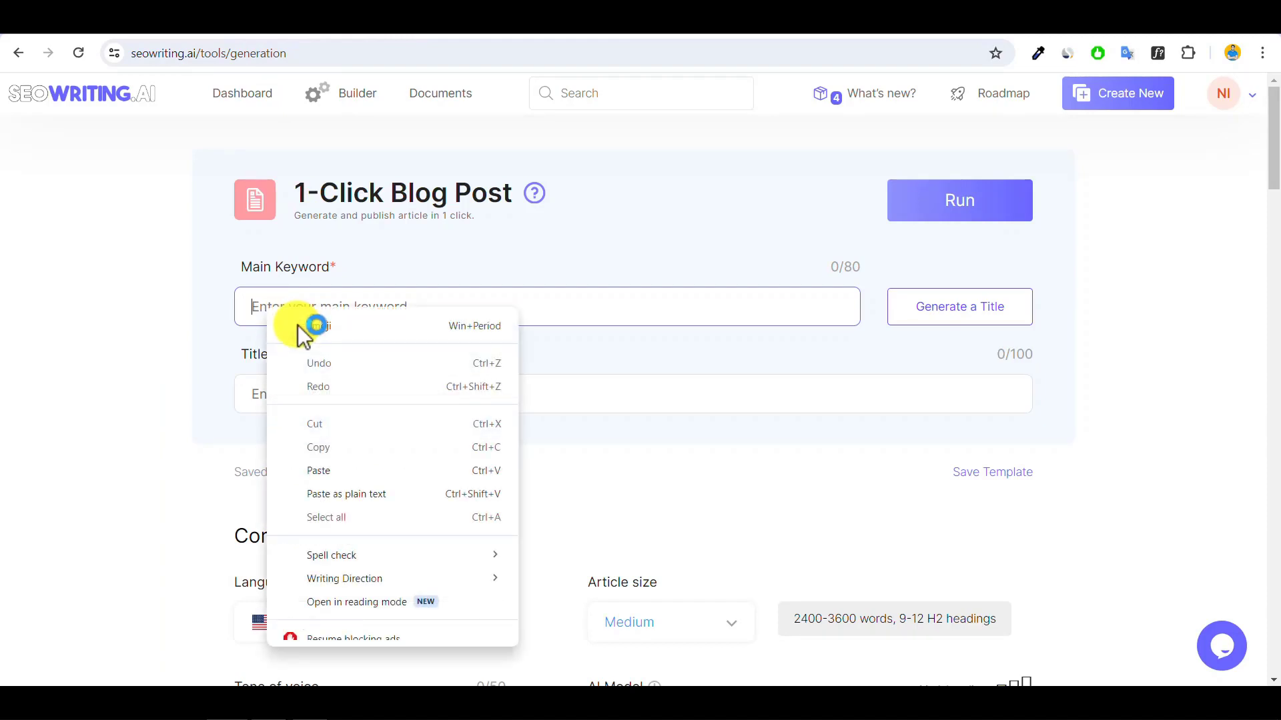
{"action": "left_click", "coordinate": [320, 466]}
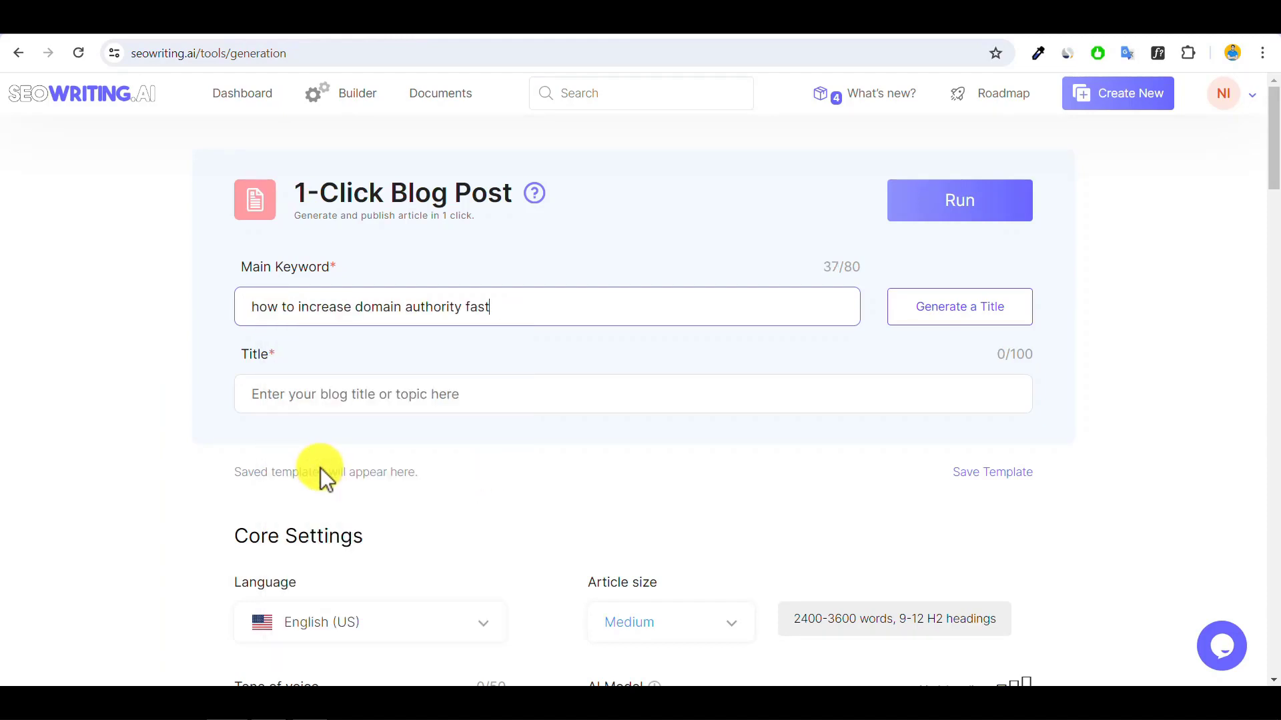
{"action": "left_click", "coordinate": [950, 308]}
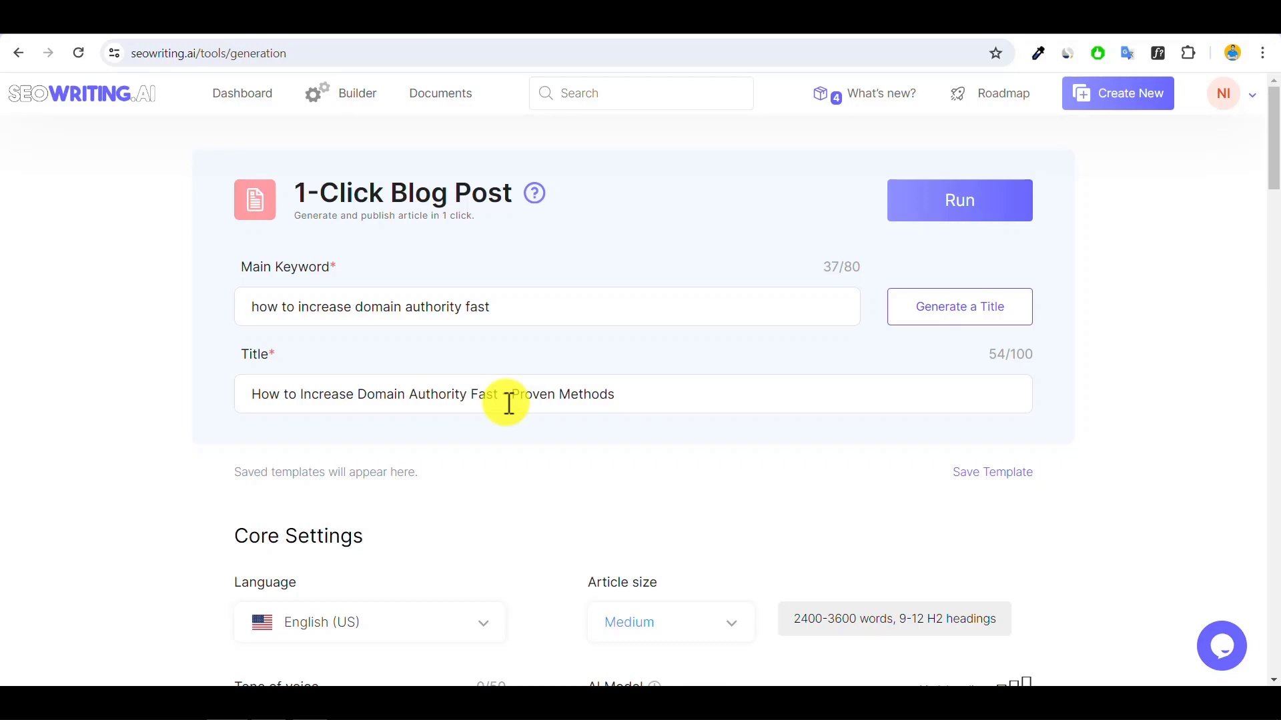
{"action": "left_click", "coordinate": [622, 395]}
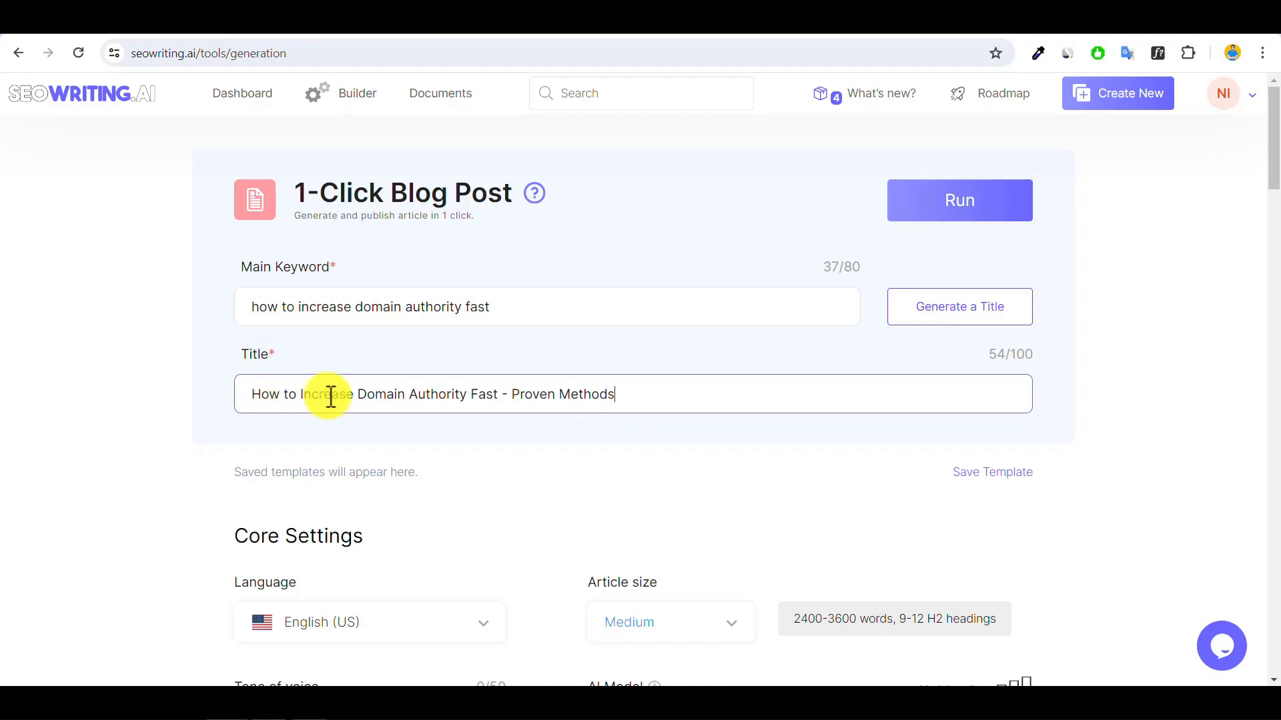
- In the core settings, set the article size to Small and the tone of voice to Friendly
{"action": "left_click_drag", "start_coordinate": [1274, 137], "coordinate": [1272, 162]}
{"action": "left_click", "coordinate": [320, 334]}
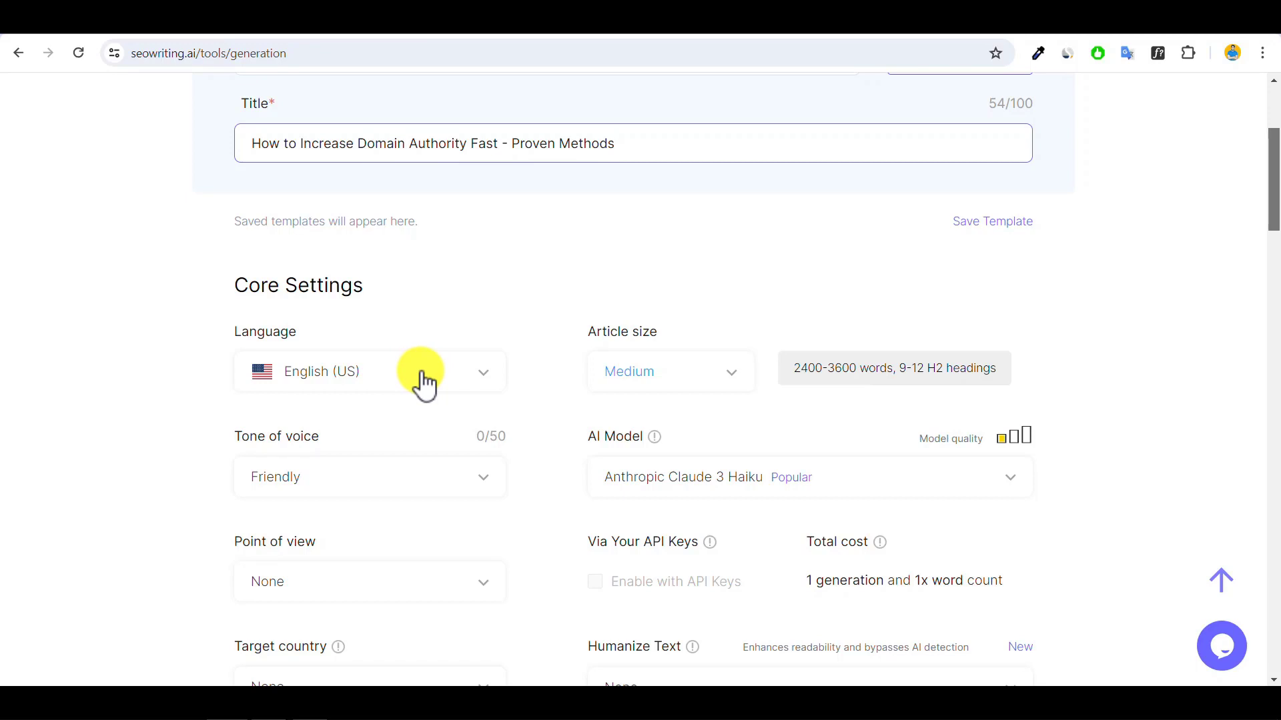
{"action": "left_click", "coordinate": [723, 388]}
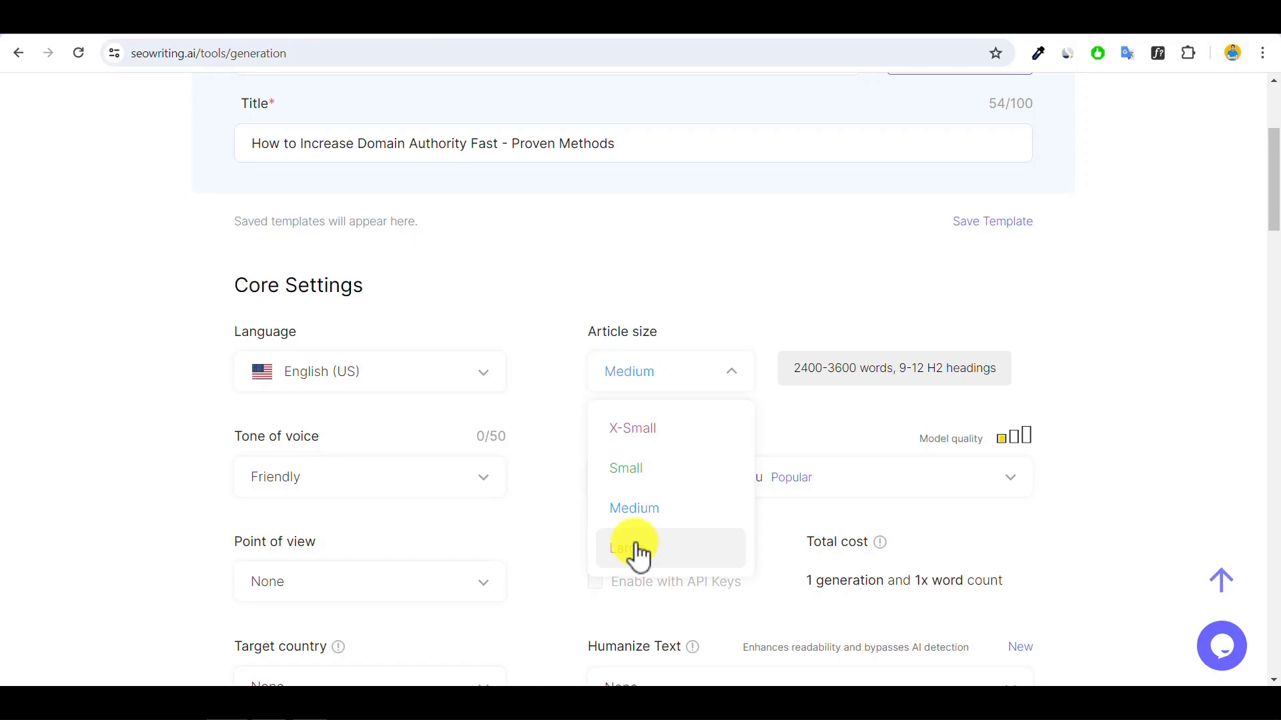
{"action": "left_click", "coordinate": [627, 479]}
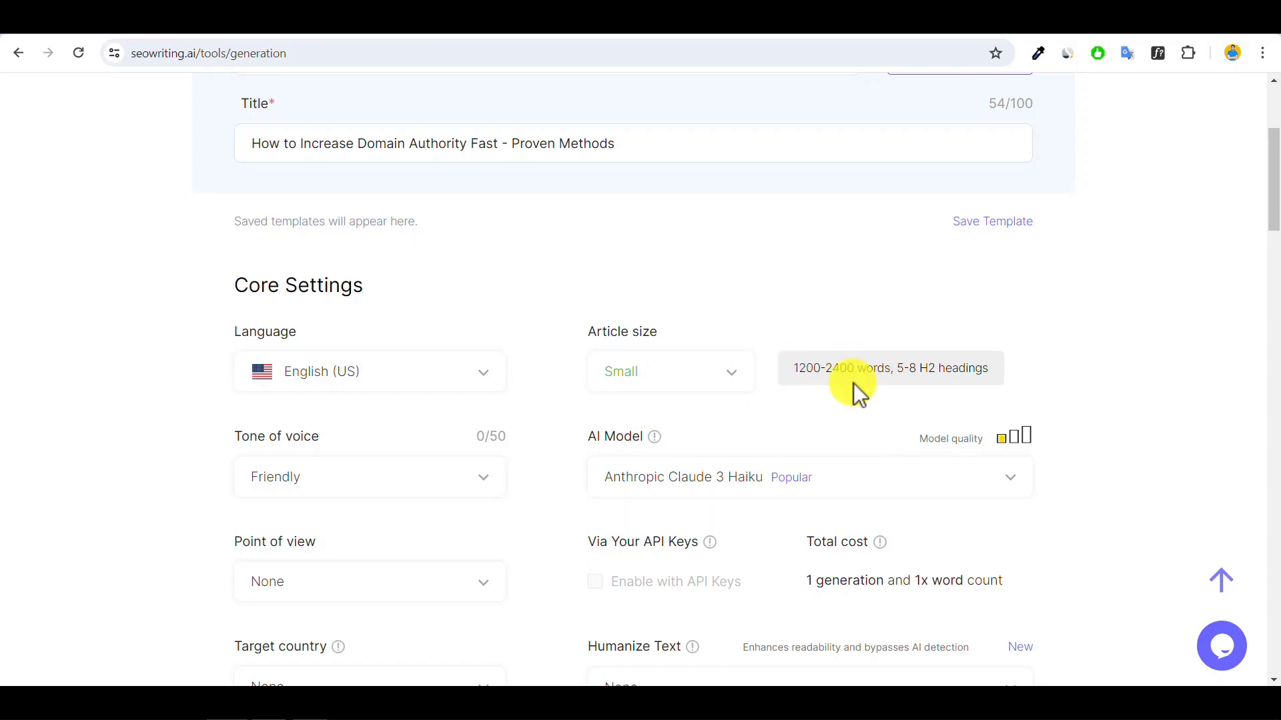
{"action": "left_click", "coordinate": [373, 480]}
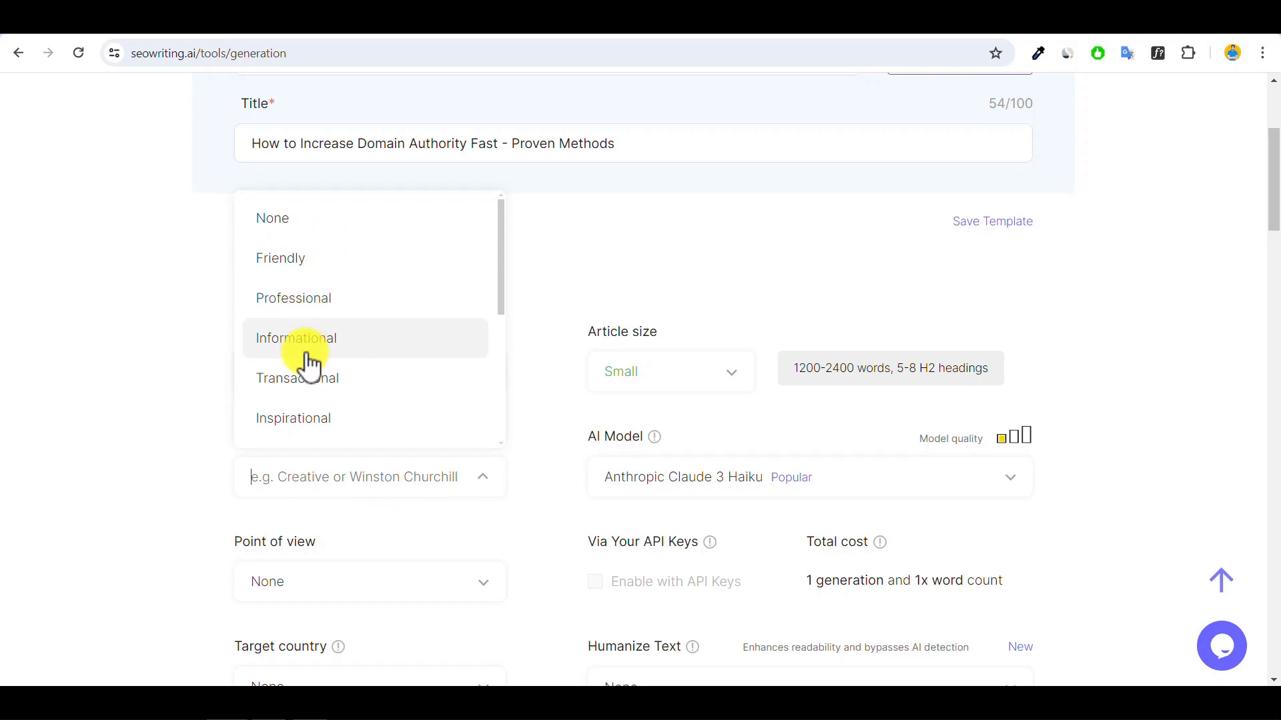
{"action": "left_click", "coordinate": [305, 274]}
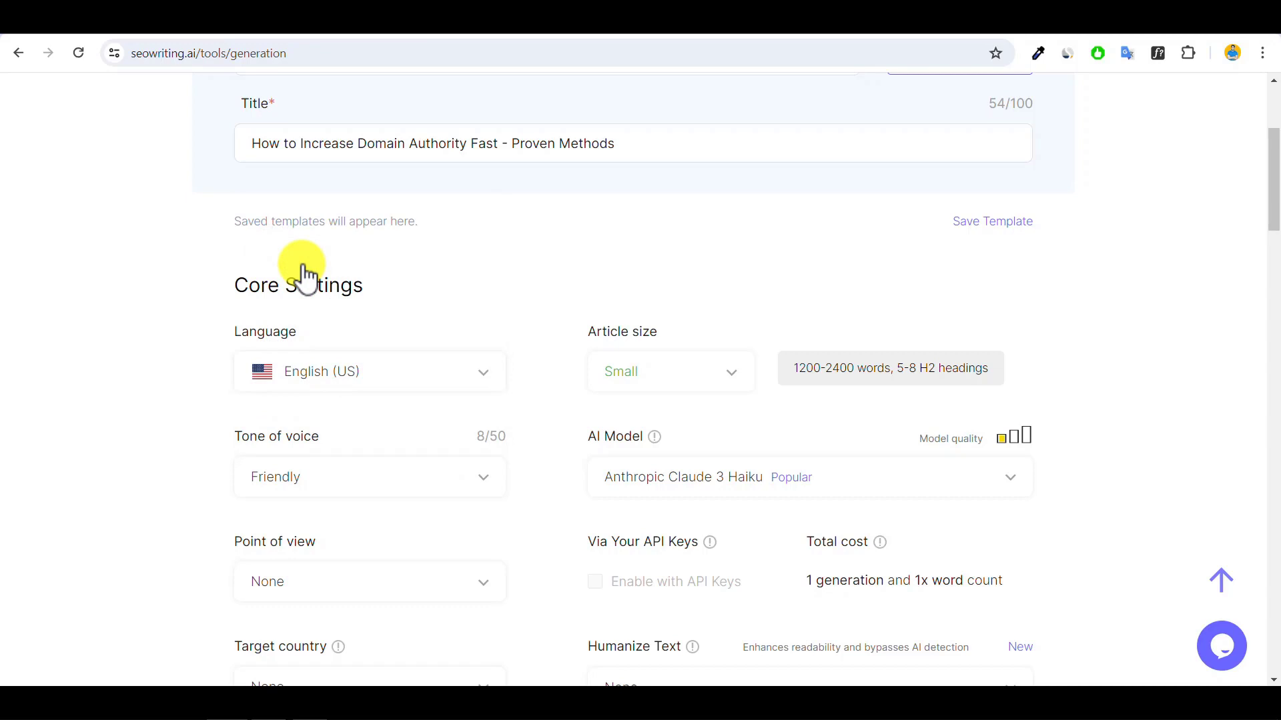
- Choose Anthropic Claude 3 Opus as the AI model and set Humanize Text to "8th & 9th grade, easily understood (Recommended)"
{"action": "left_click_drag", "start_coordinate": [1272, 179], "coordinate": [1273, 207]}
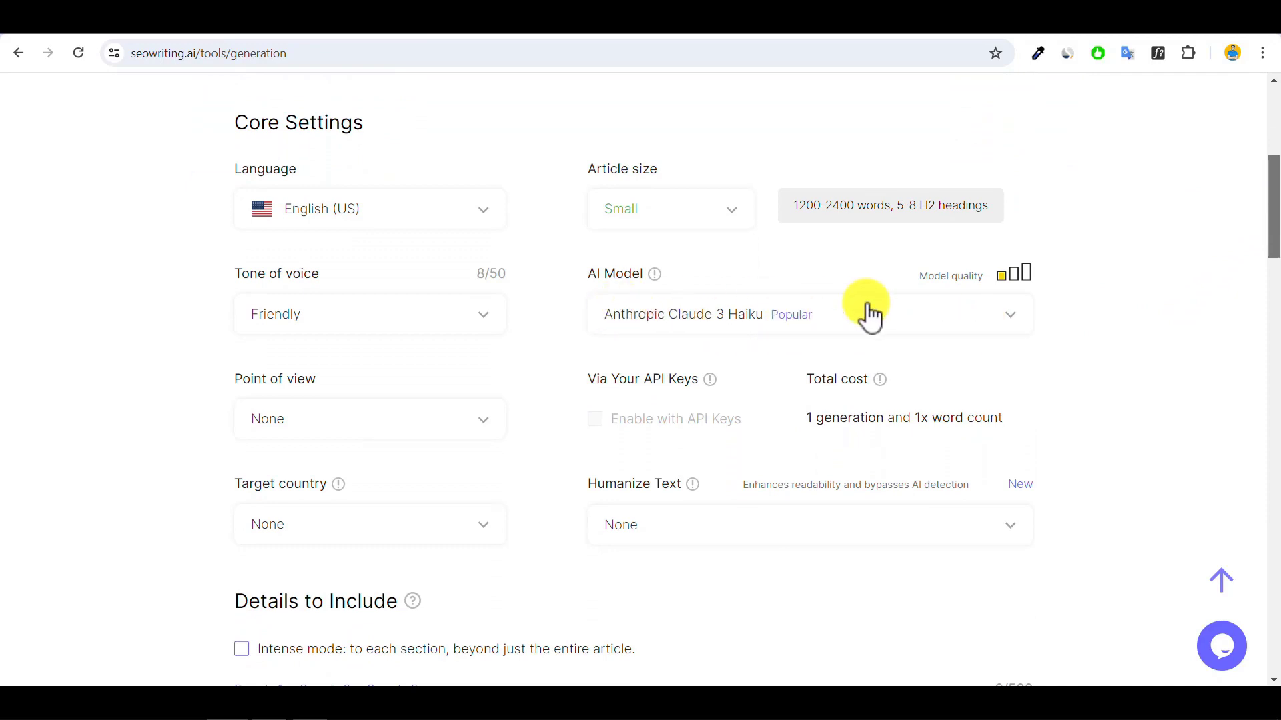
{"action": "left_click", "coordinate": [971, 325]}
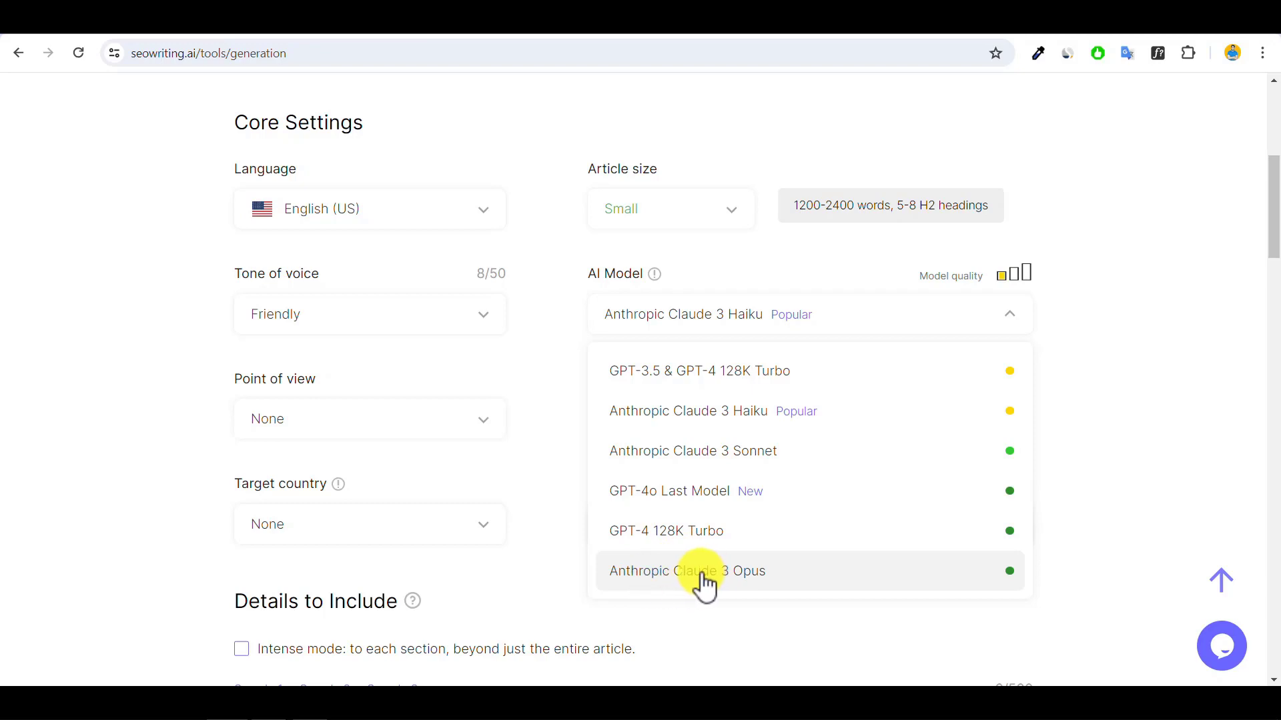
{"action": "left_click", "coordinate": [665, 575]}
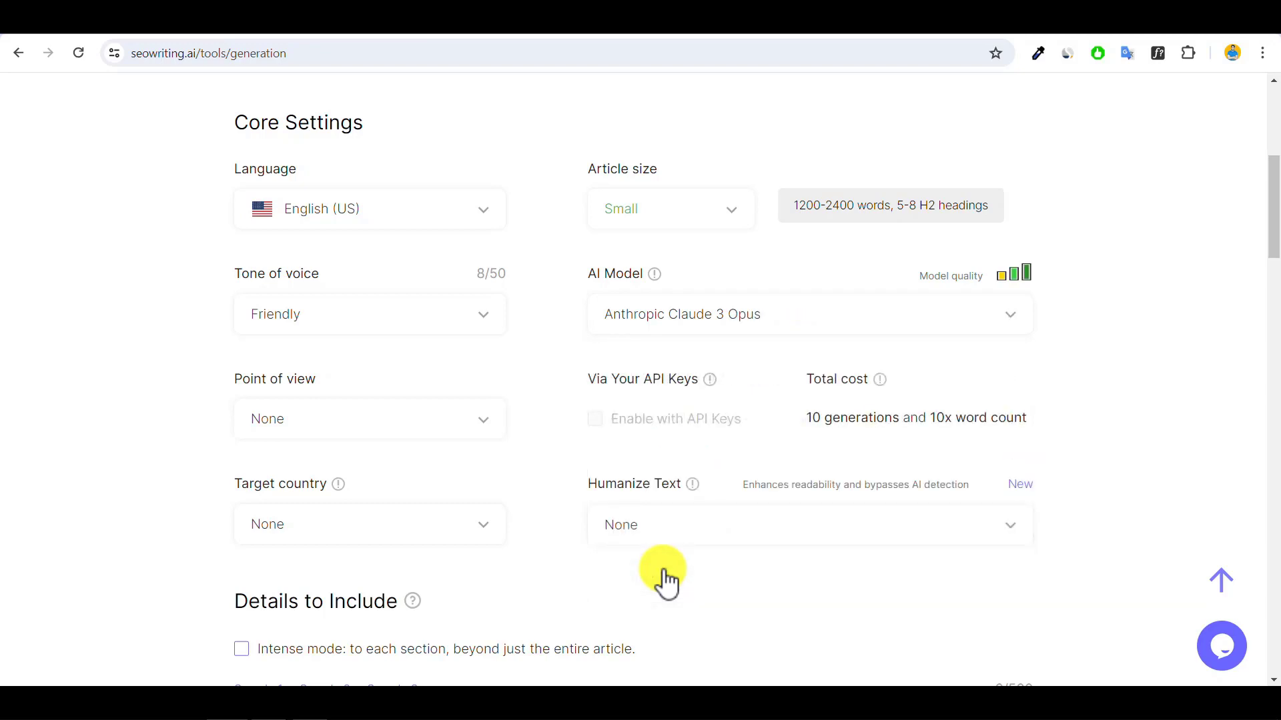
{"action": "left_click", "coordinate": [725, 533]}
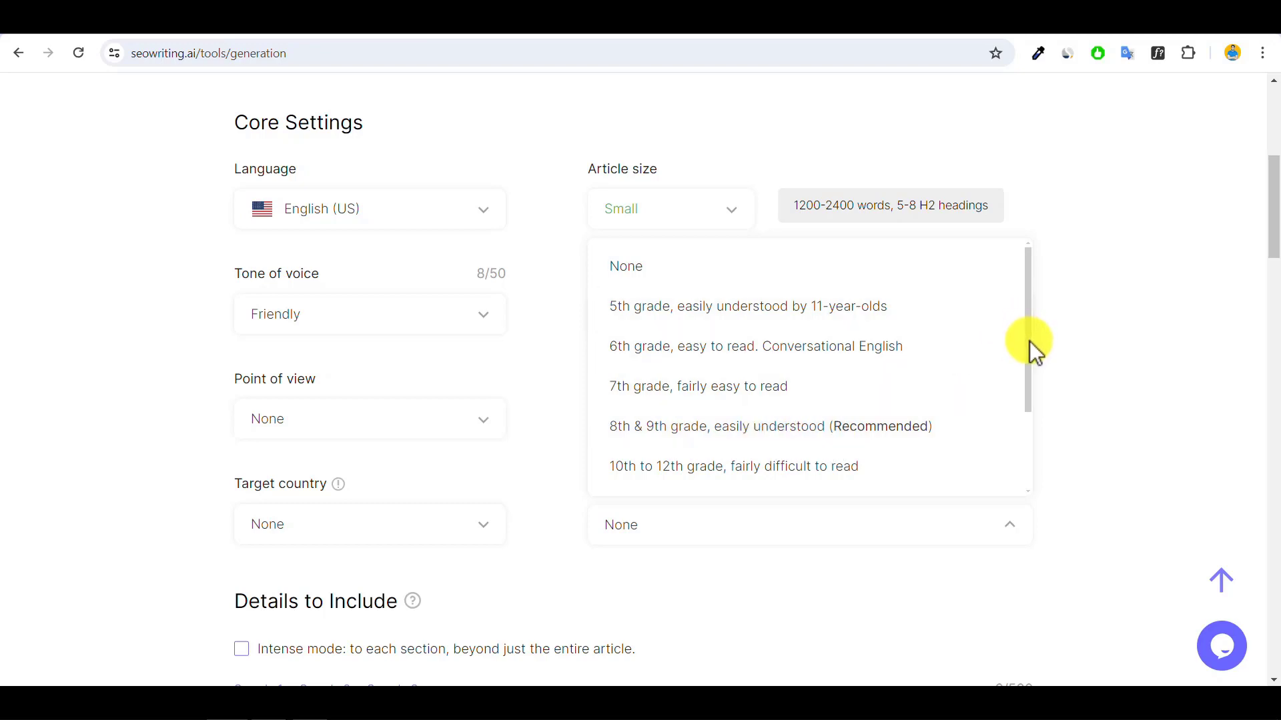
{"action": "scroll", "coordinate": [1030, 341], "scroll_direction": "down", "scroll_amount": 1}
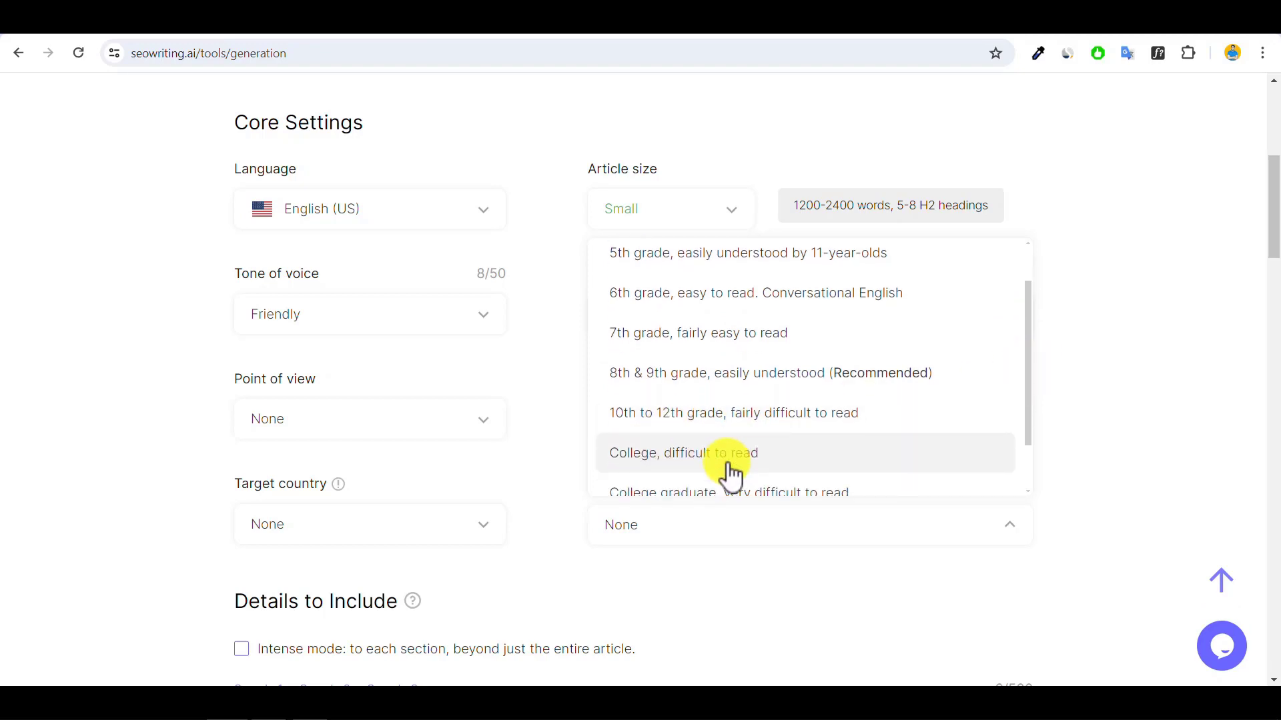
{"action": "scroll", "coordinate": [729, 460], "scroll_direction": "down", "scroll_amount": 2}
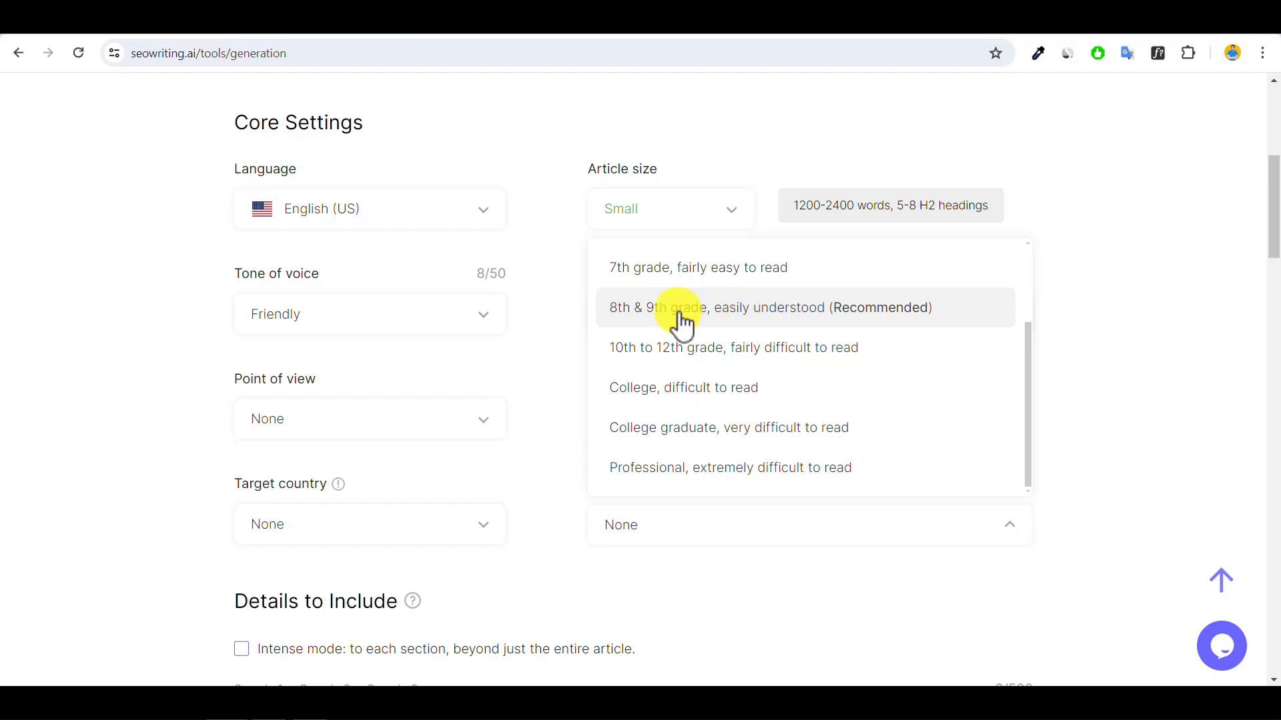
{"action": "left_click", "coordinate": [704, 320]}
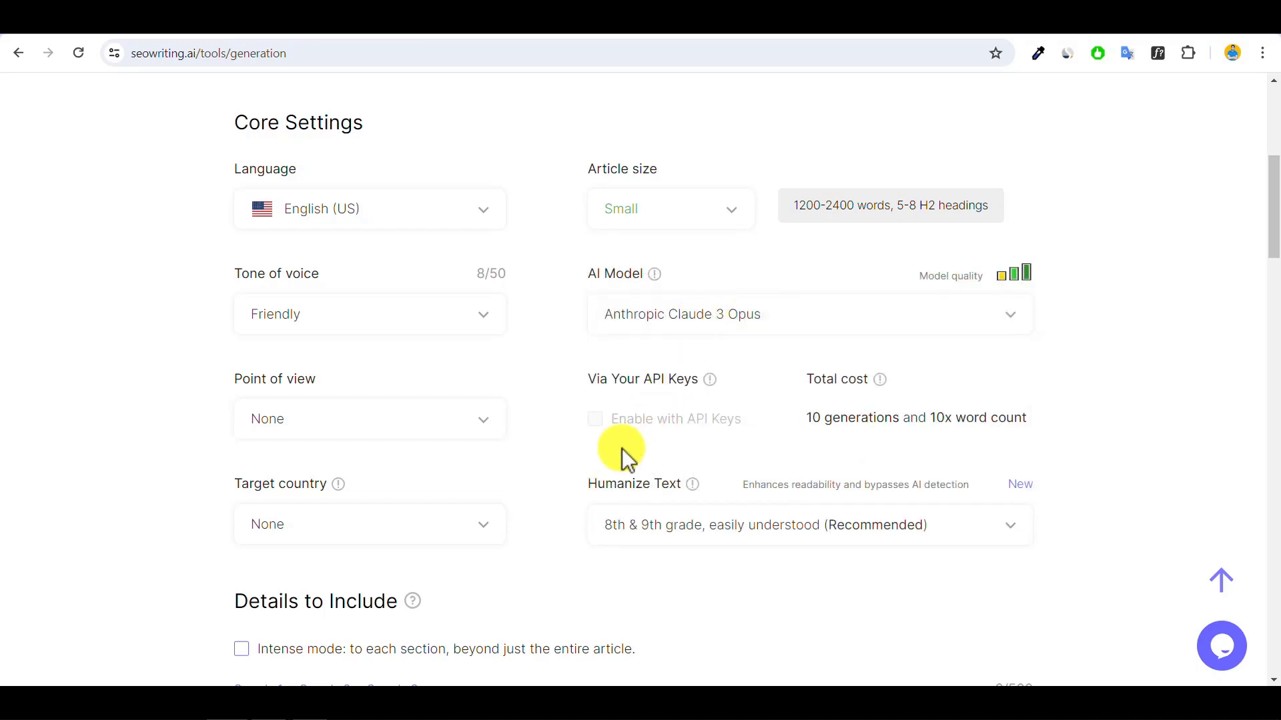
- Keep the point of view at None and set the target country to India
{"action": "left_click_drag", "start_coordinate": [1272, 191], "coordinate": [878, 217]}
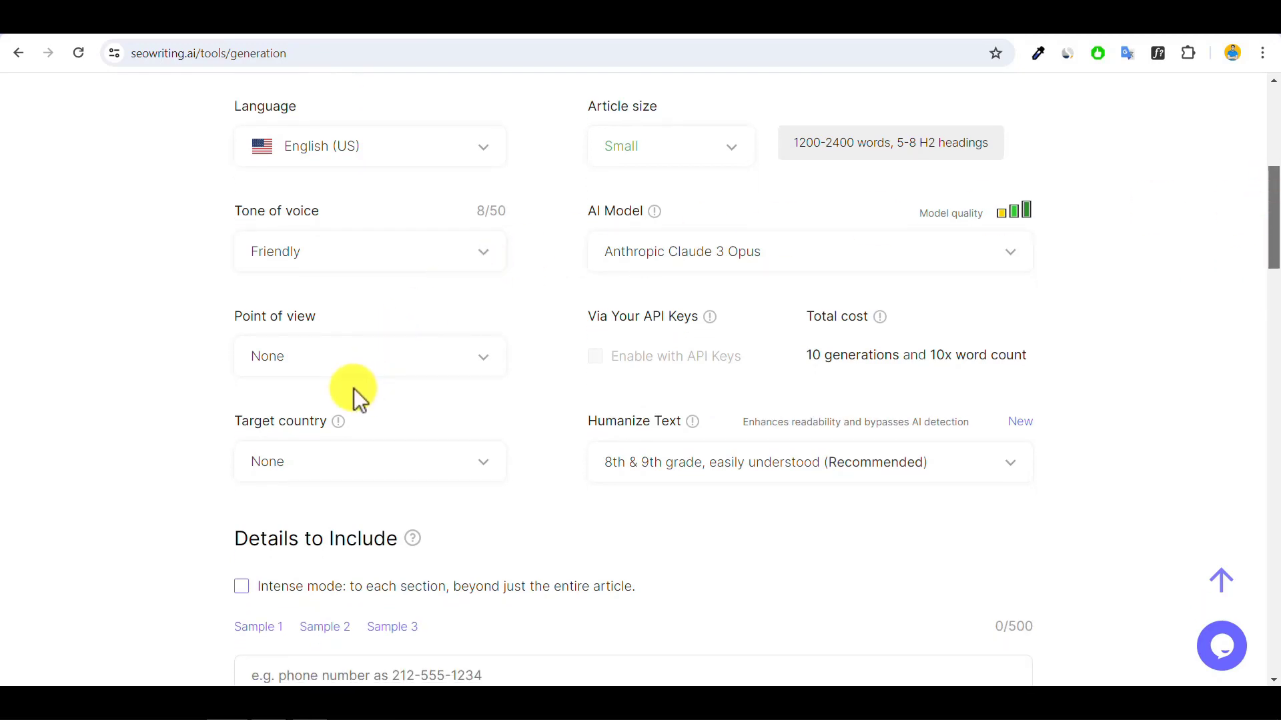
{"action": "left_click", "coordinate": [347, 363]}
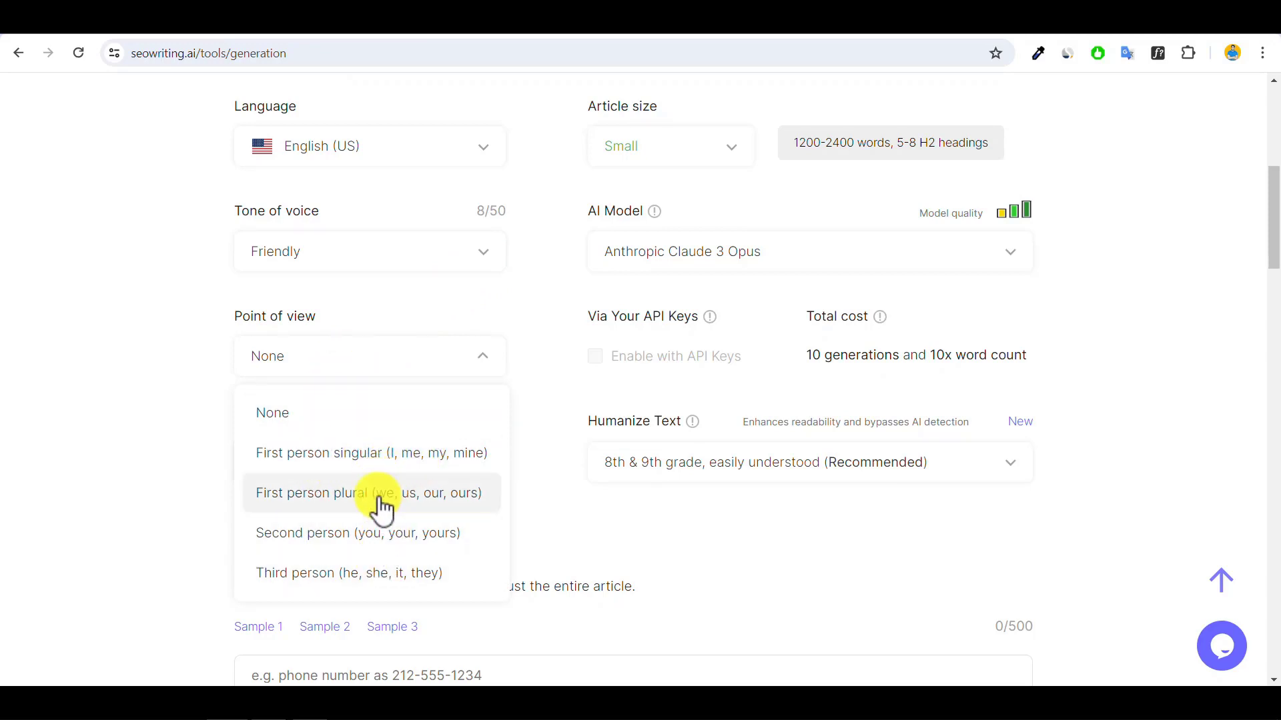
{"action": "left_click", "coordinate": [292, 410]}
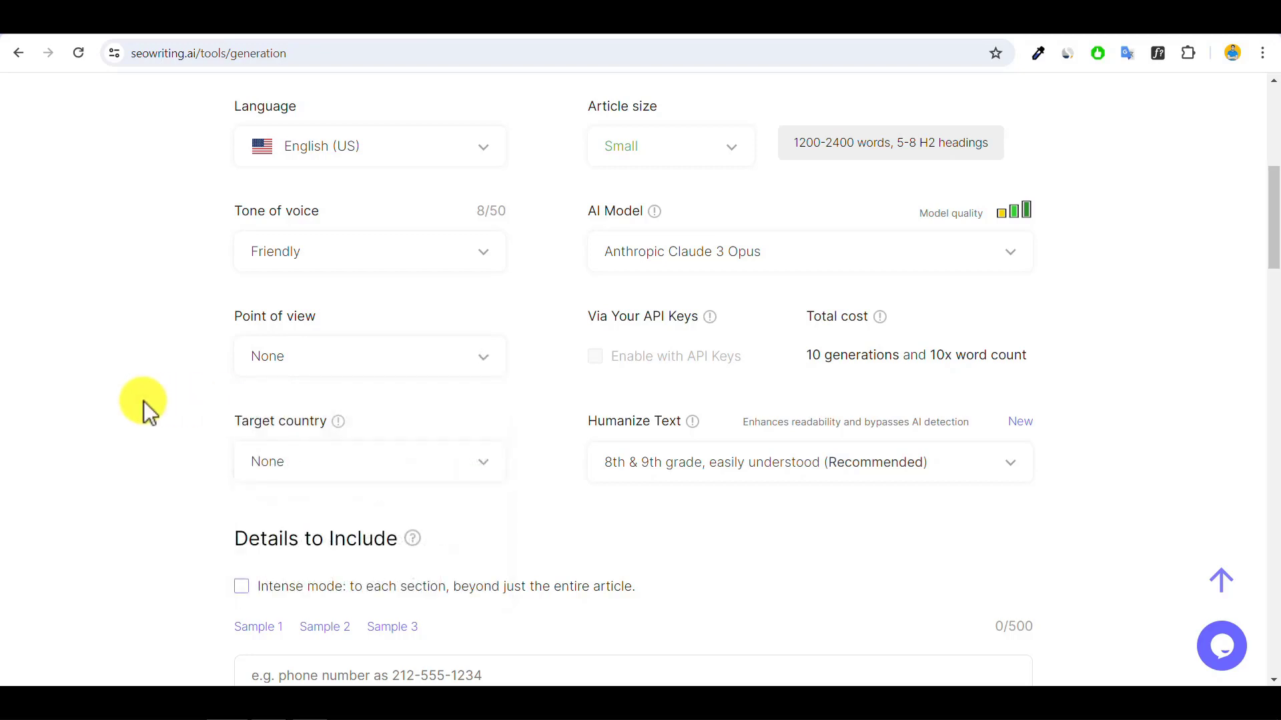
{"action": "left_click", "coordinate": [430, 475]}
{"action": "scroll", "coordinate": [399, 387], "scroll_direction": "down", "scroll_amount": 3}
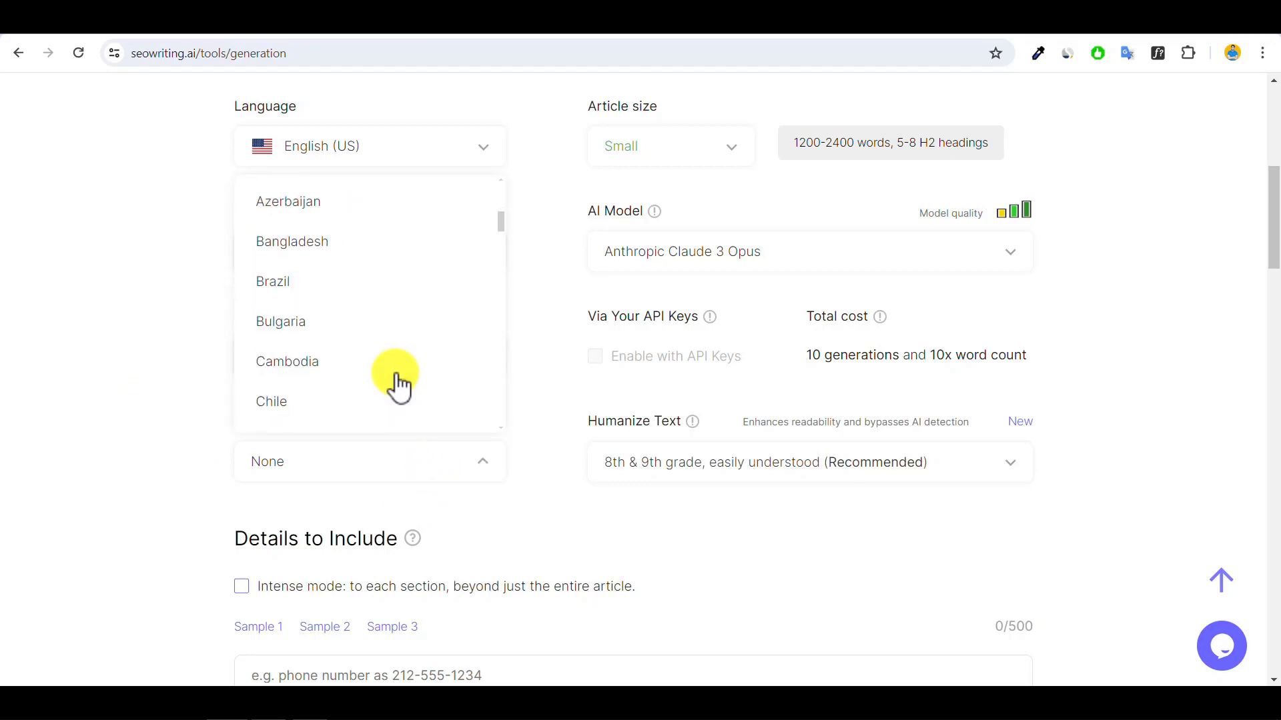
{"action": "scroll", "coordinate": [399, 387], "scroll_direction": "down", "scroll_amount": 5}
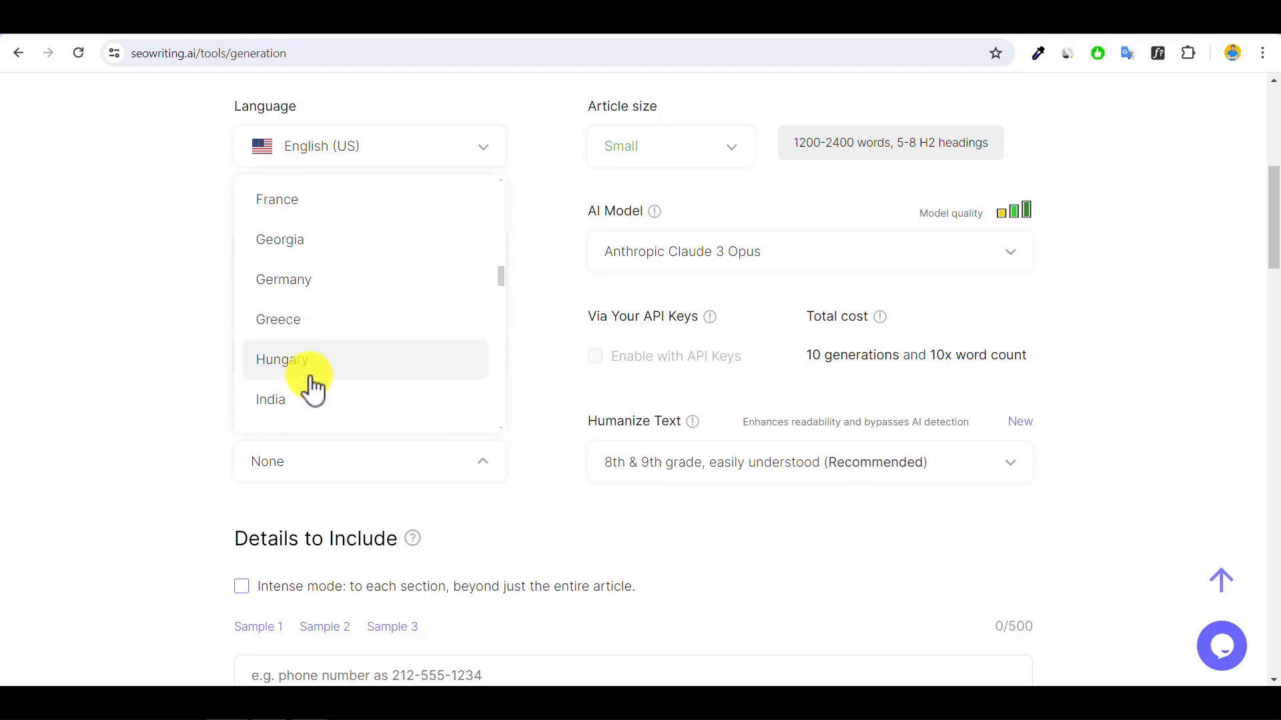
{"action": "left_click", "coordinate": [291, 406]}
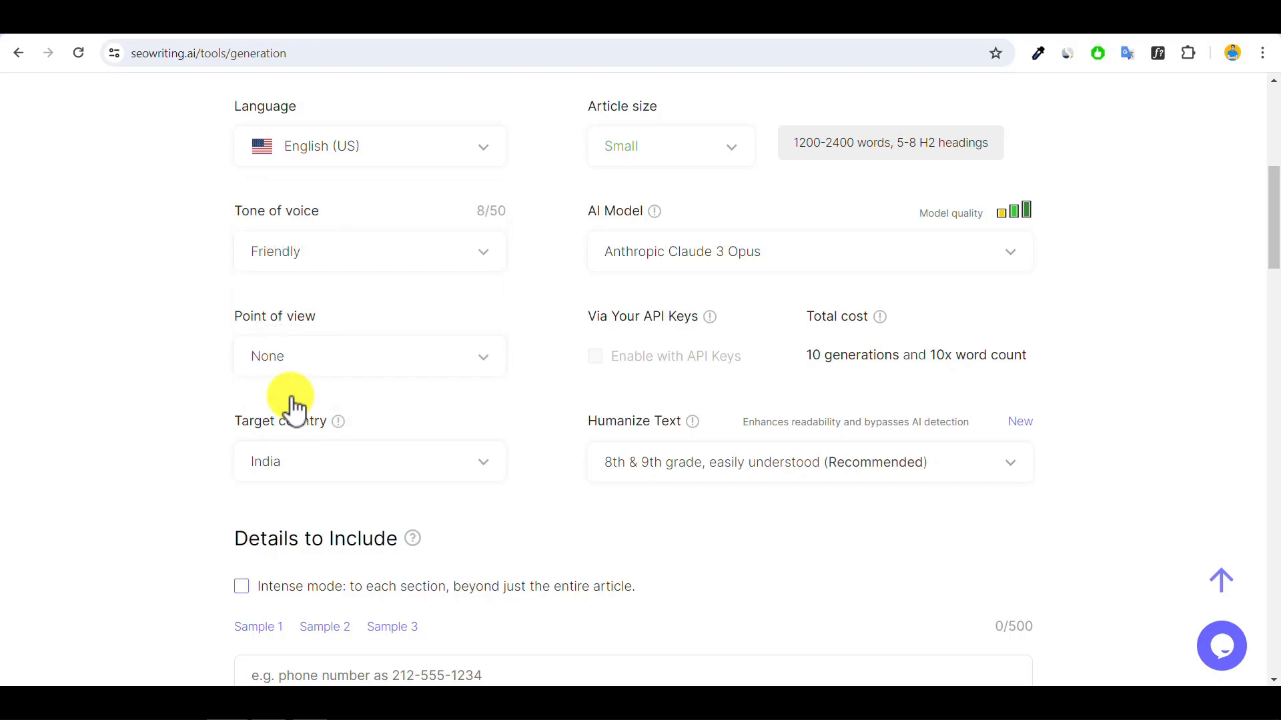
- Turn on Intense mode for the article's Details to Include section
{"action": "left_click_drag", "start_coordinate": [1272, 206], "coordinate": [1266, 263]}
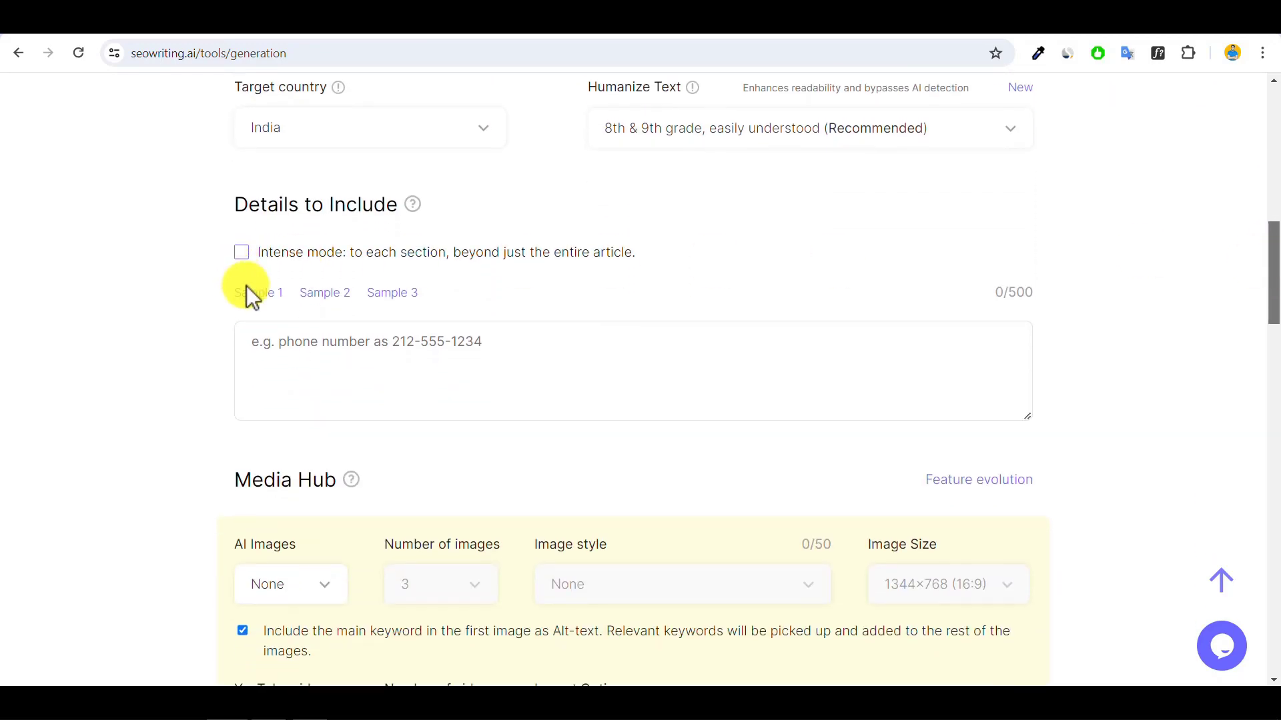
{"action": "mouse_move", "coordinate": [273, 303]}
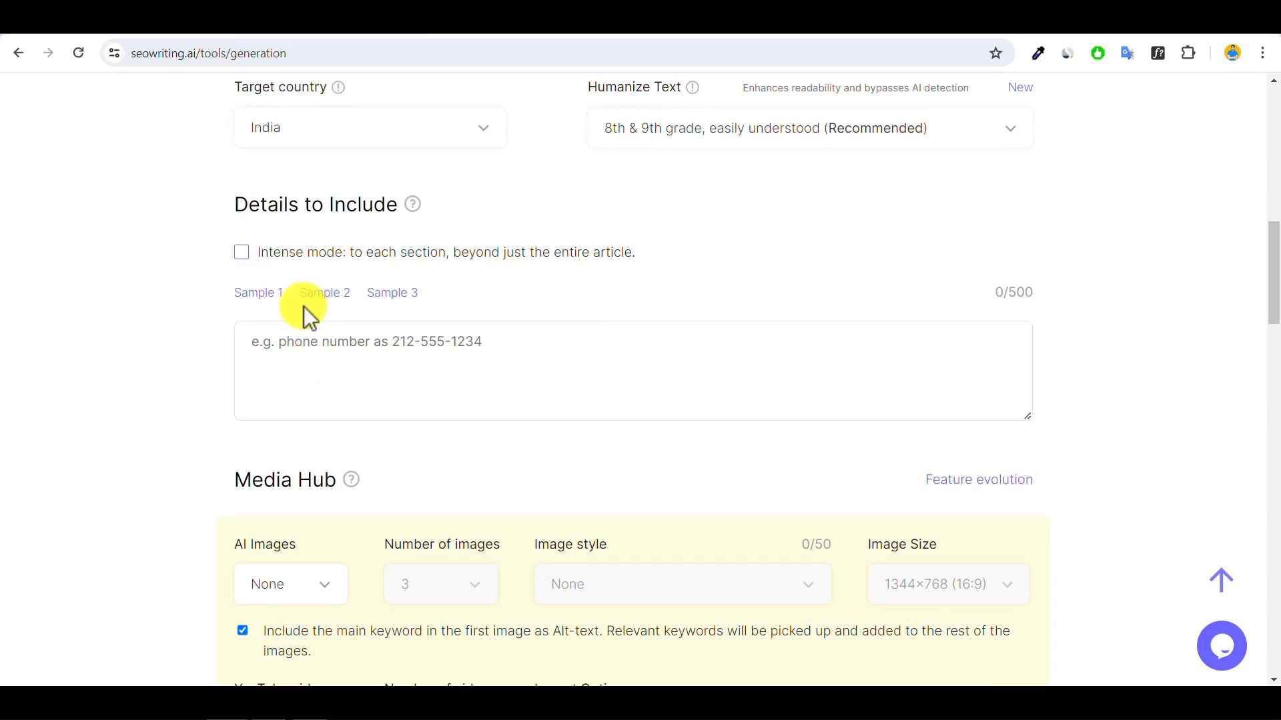
{"action": "left_click", "coordinate": [267, 345]}
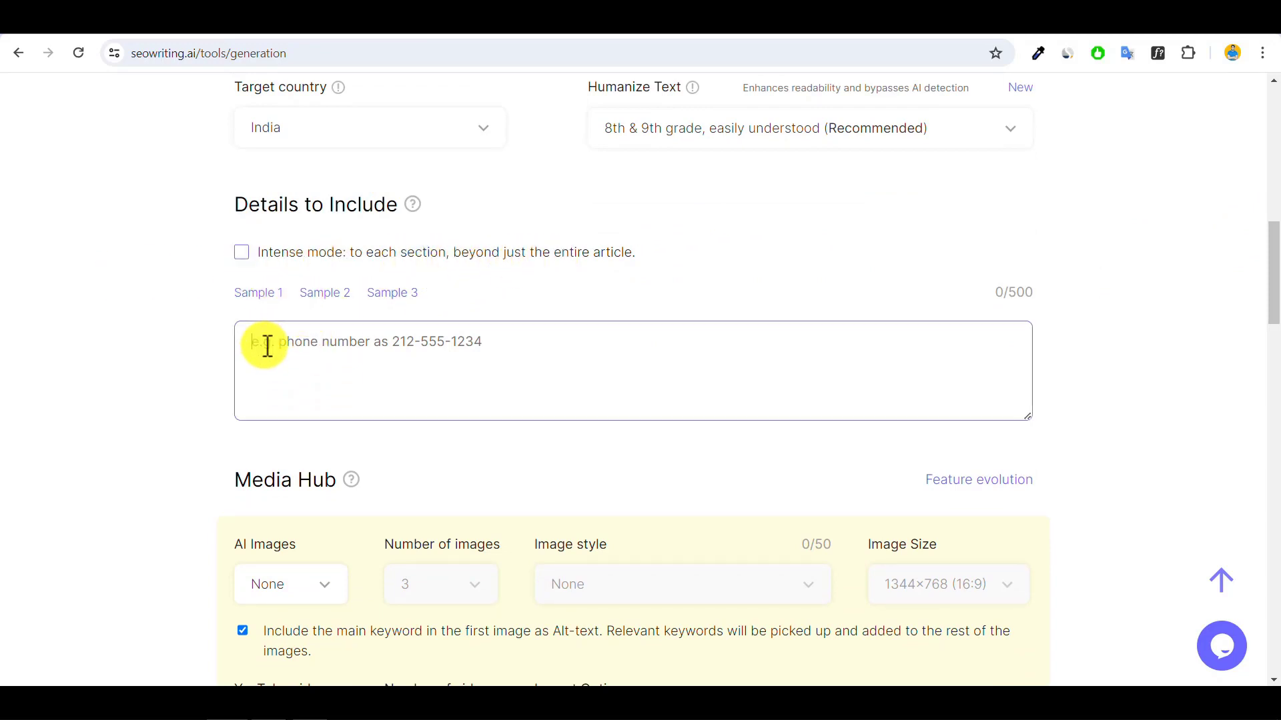
{"action": "left_click", "coordinate": [242, 253]}
- Copy the four domain-authority keyword phrases from Online Notepad into the Details to Include text in SEOWriting.AI
{"action": "left_click", "coordinate": [266, 344]}
{"action": "left_click", "coordinate": [503, 28]}
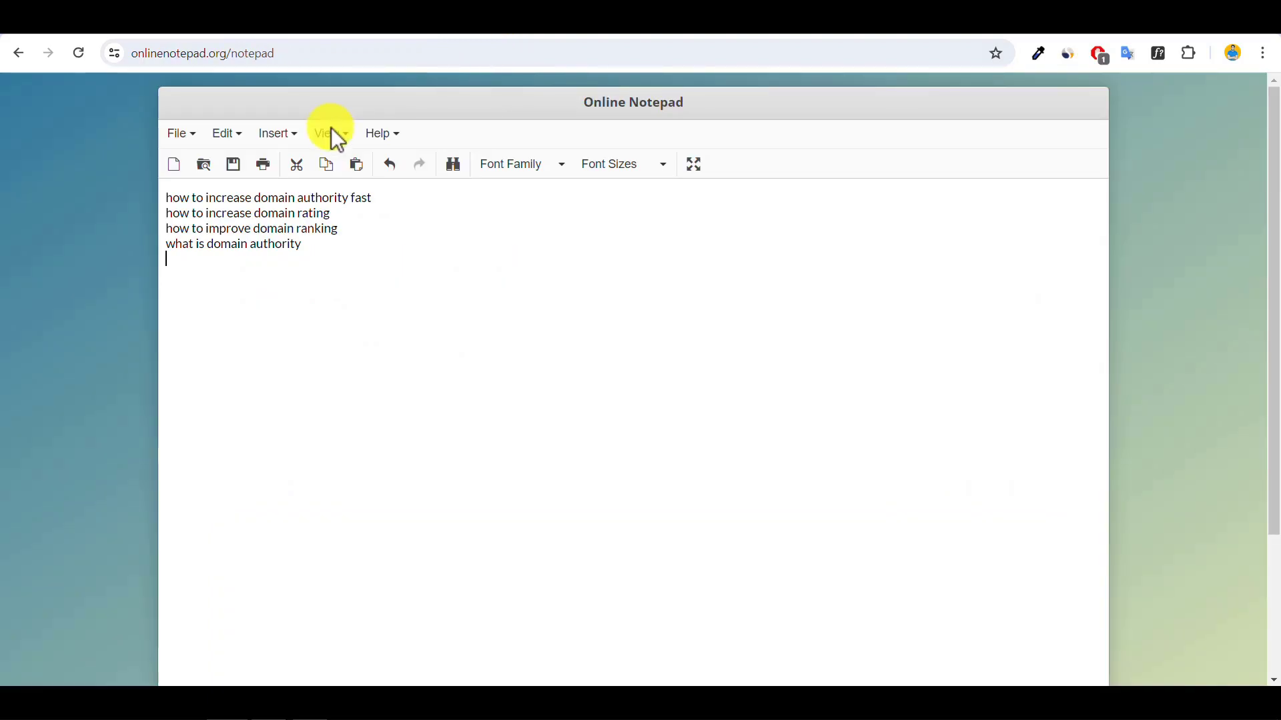
{"action": "left_click_drag", "start_coordinate": [167, 198], "coordinate": [302, 246]}
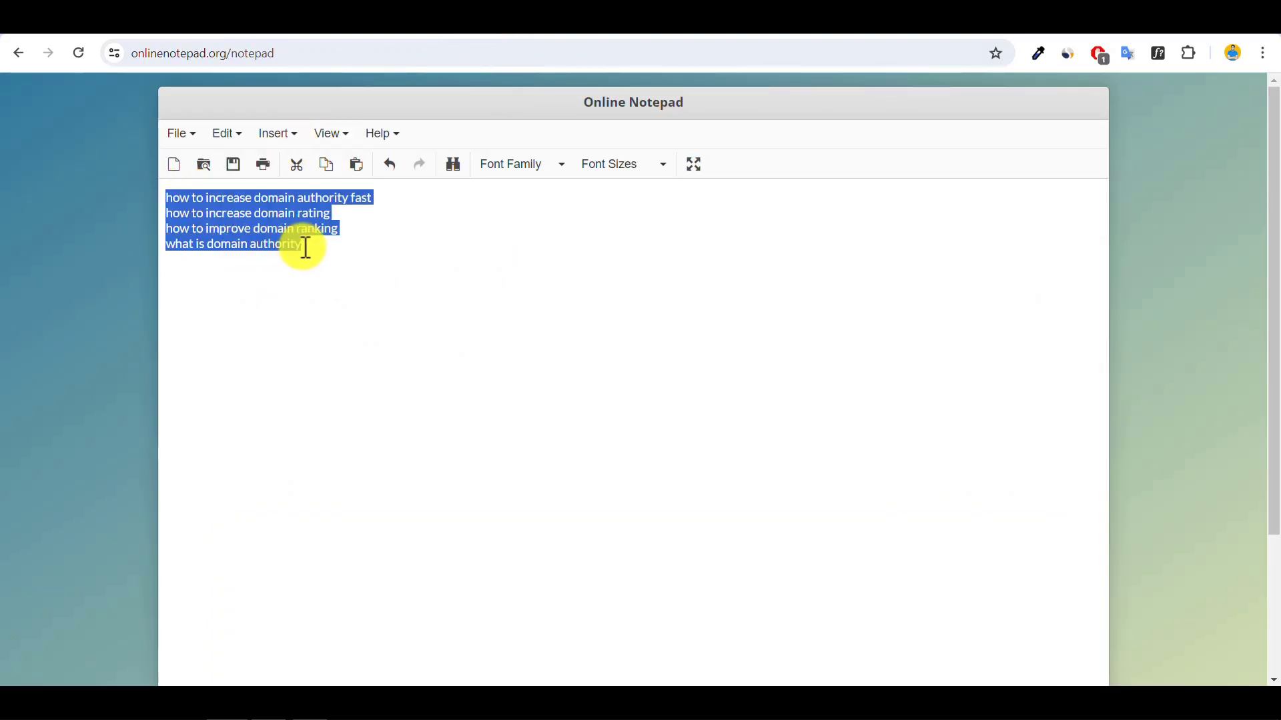
{"action": "right_click", "coordinate": [249, 214]}
{"action": "left_click", "coordinate": [301, 294]}
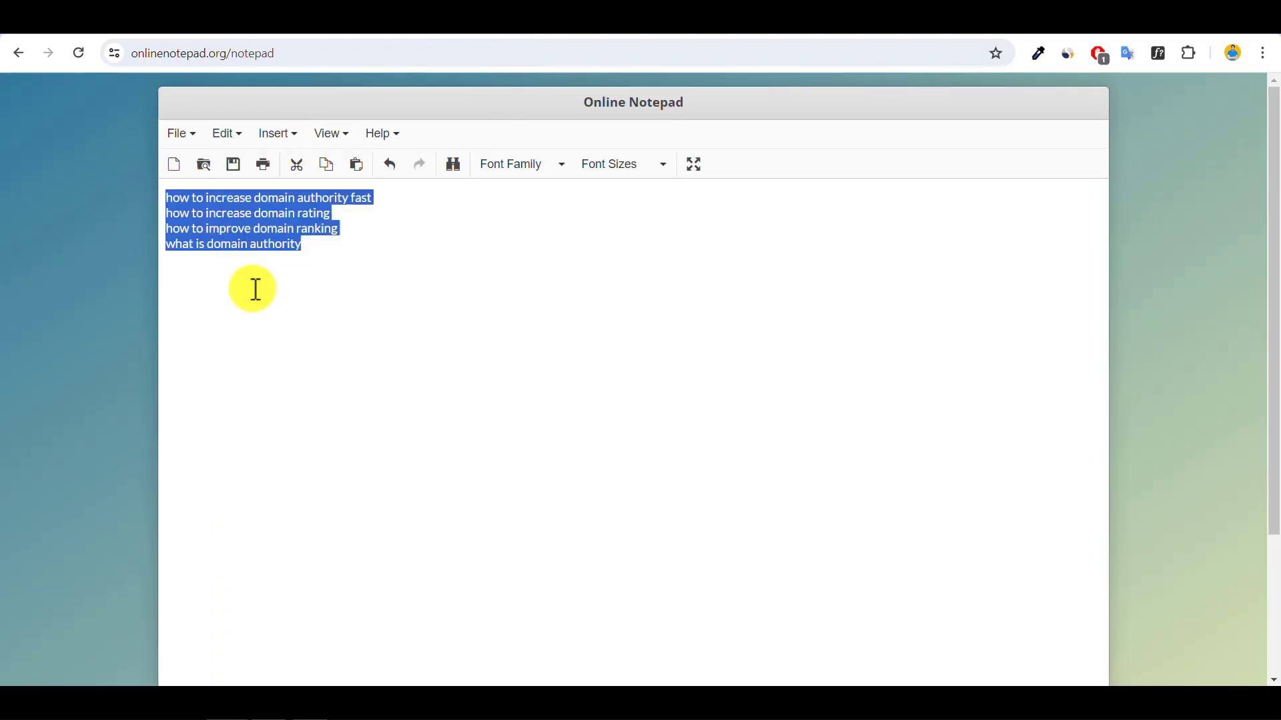
{"action": "left_click", "coordinate": [217, 259]}
{"action": "key", "text": "ctrl+shift+Tab"}
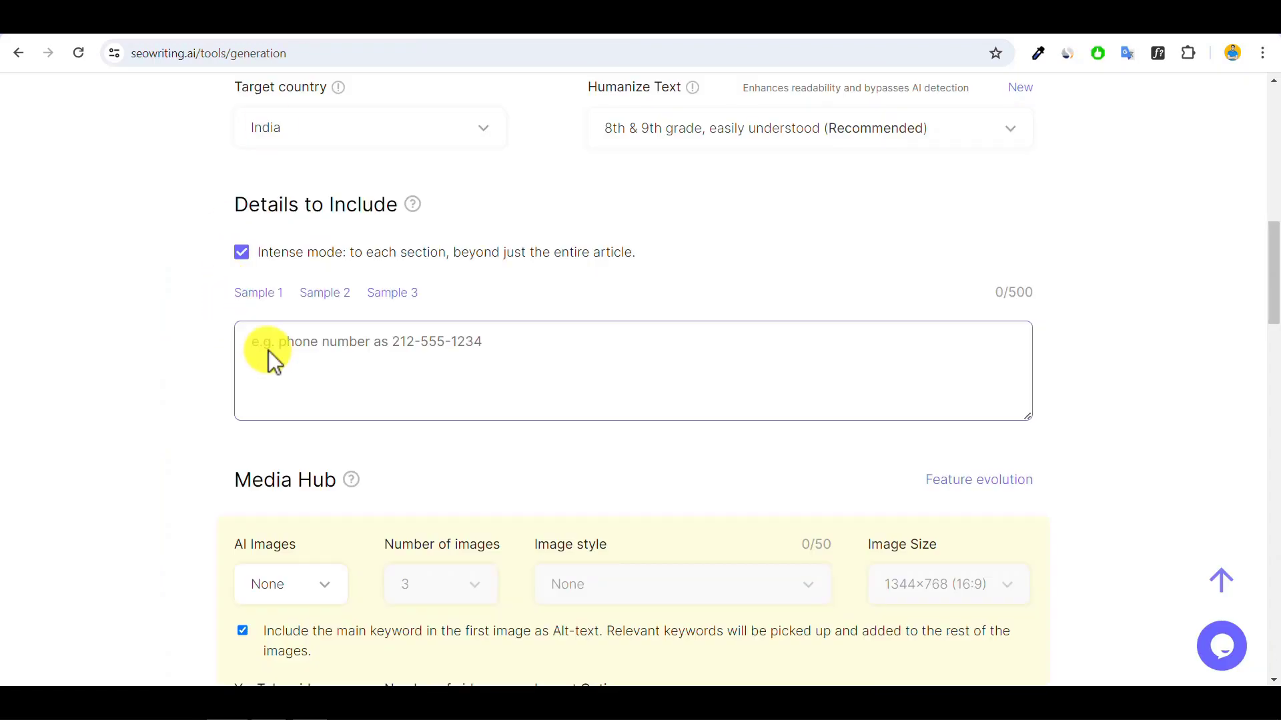
{"action": "right_click", "coordinate": [264, 347]}
{"action": "left_click", "coordinate": [323, 220]}
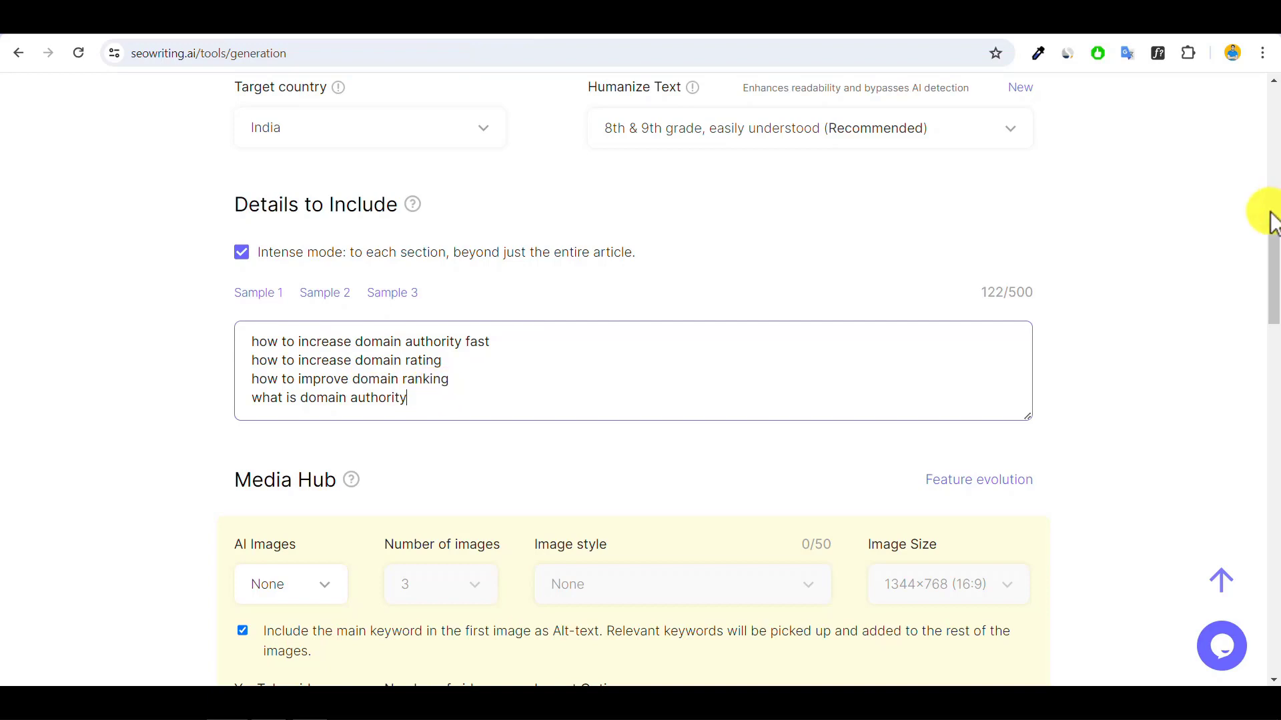
- In the Media Hub, enable AI images with 2 images and set YouTube videos to Yes
{"action": "left_click_drag", "start_coordinate": [1273, 255], "coordinate": [1273, 308]}
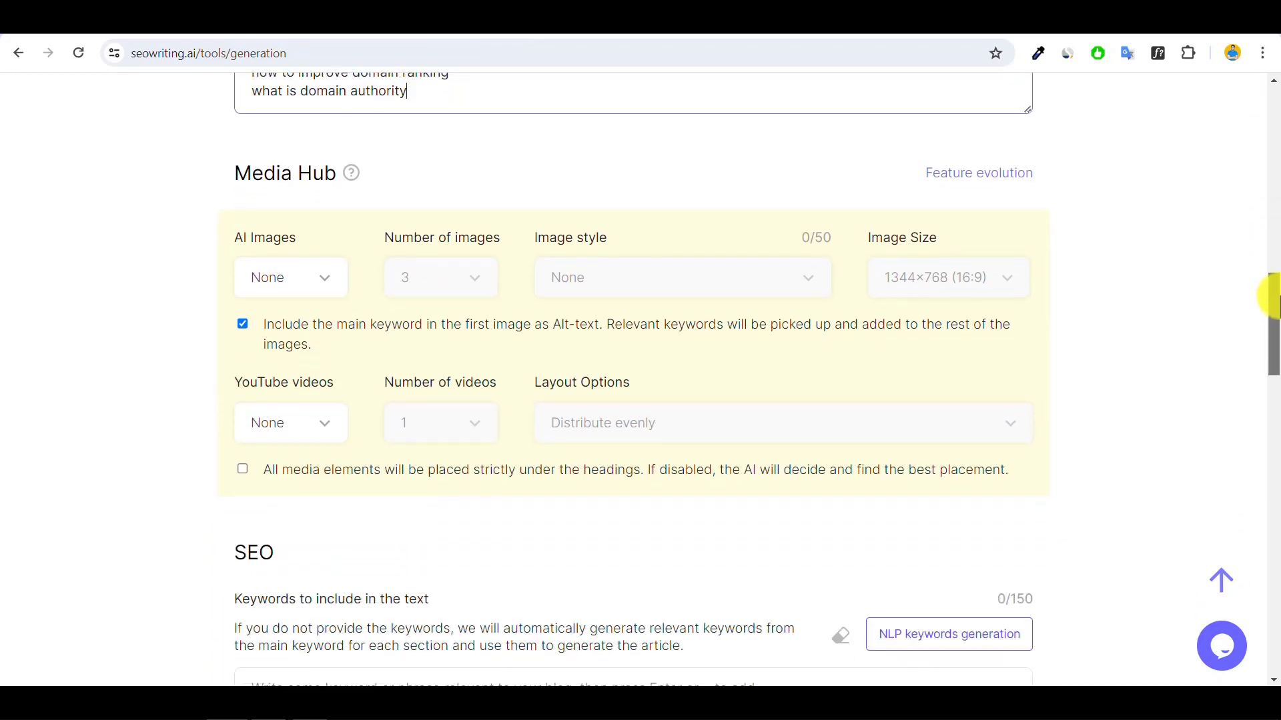
{"action": "left_click", "coordinate": [314, 289]}
{"action": "left_click", "coordinate": [270, 380]}
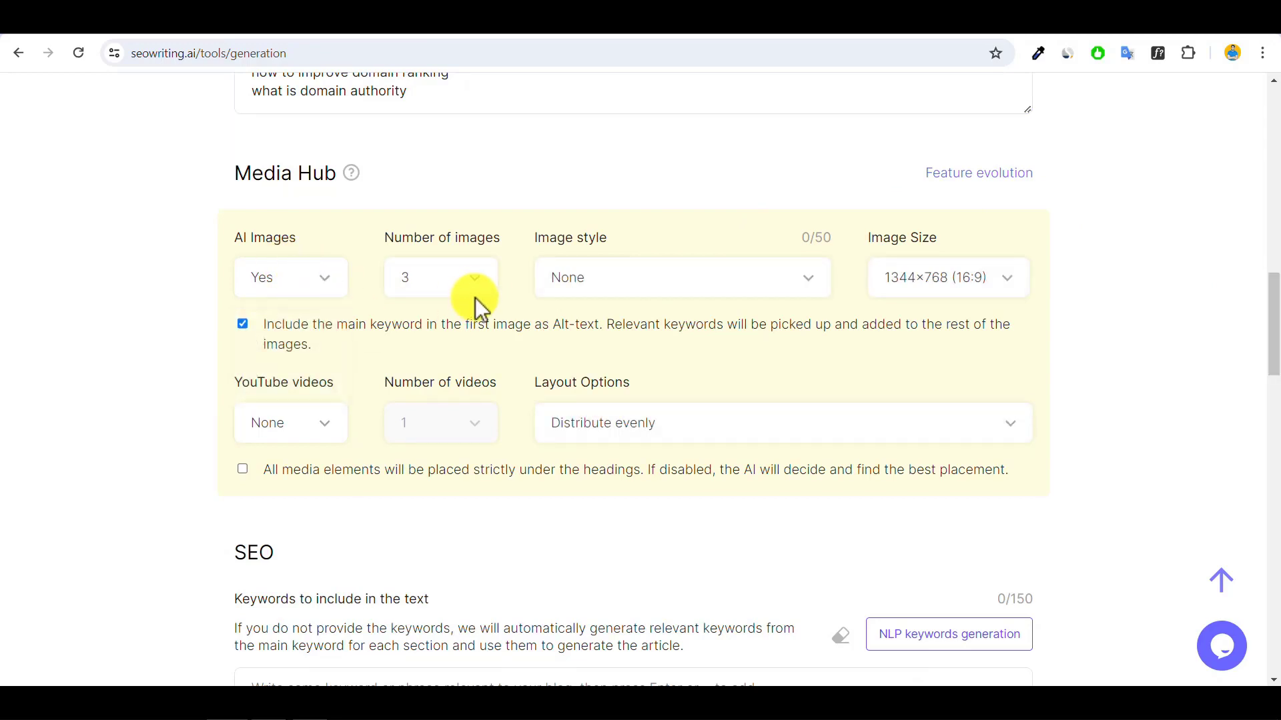
{"action": "left_click", "coordinate": [476, 292]}
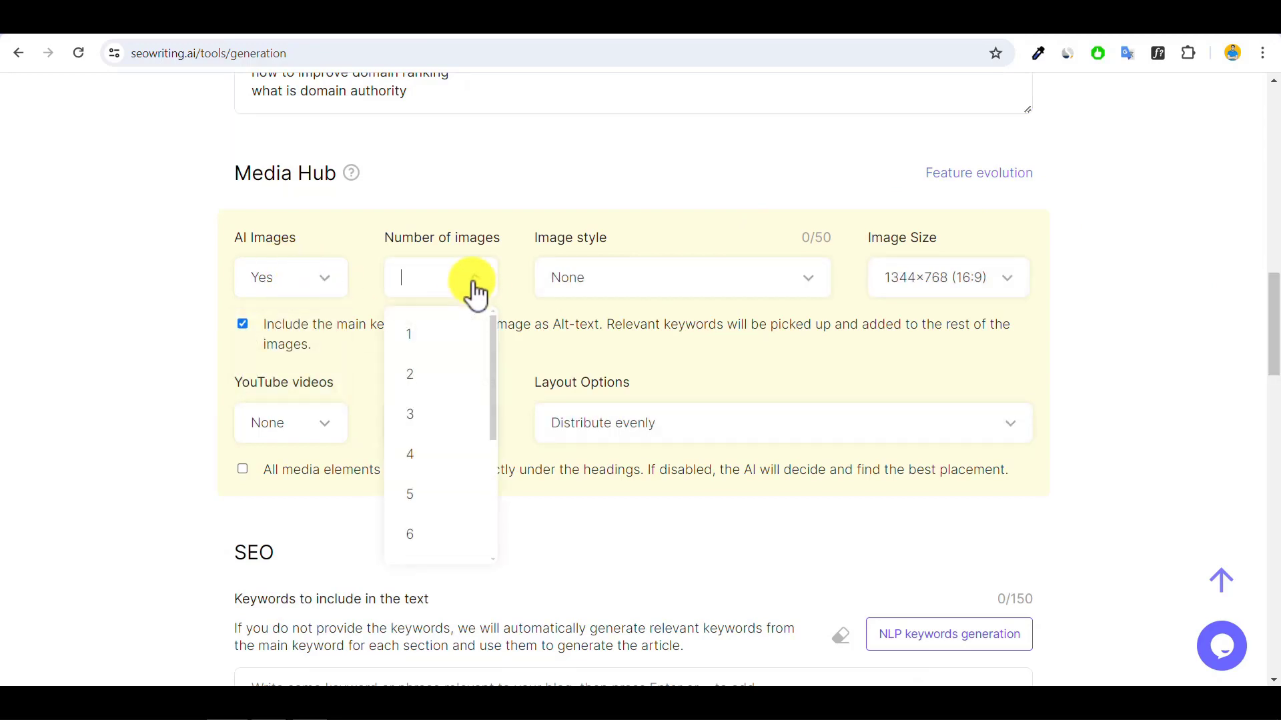
{"action": "left_click", "coordinate": [424, 377]}
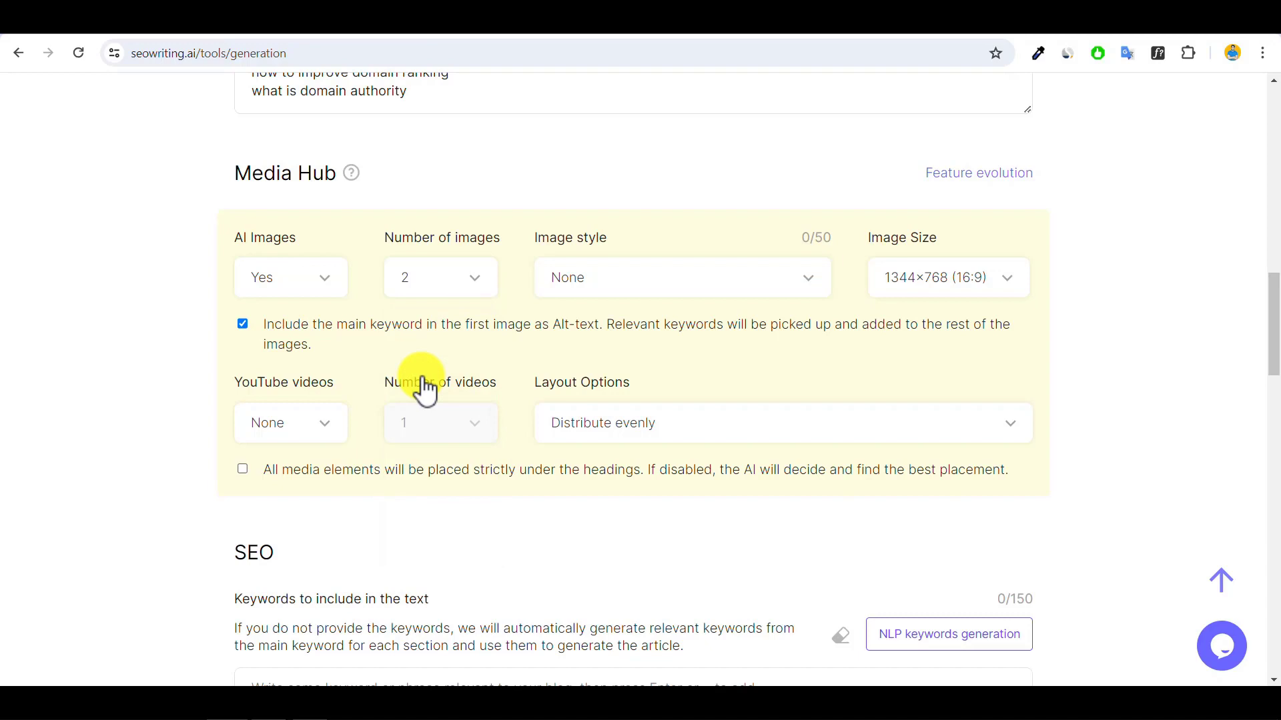
{"action": "left_click", "coordinate": [478, 288]}
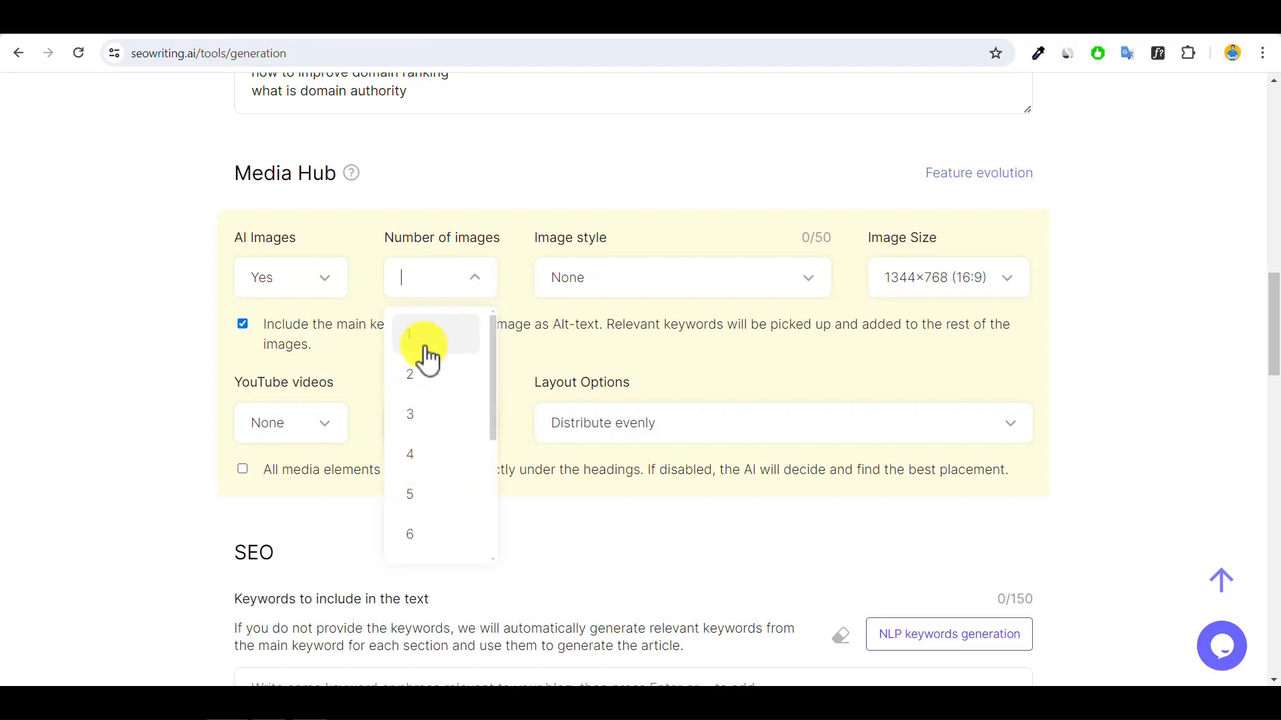
{"action": "left_click", "coordinate": [420, 377]}
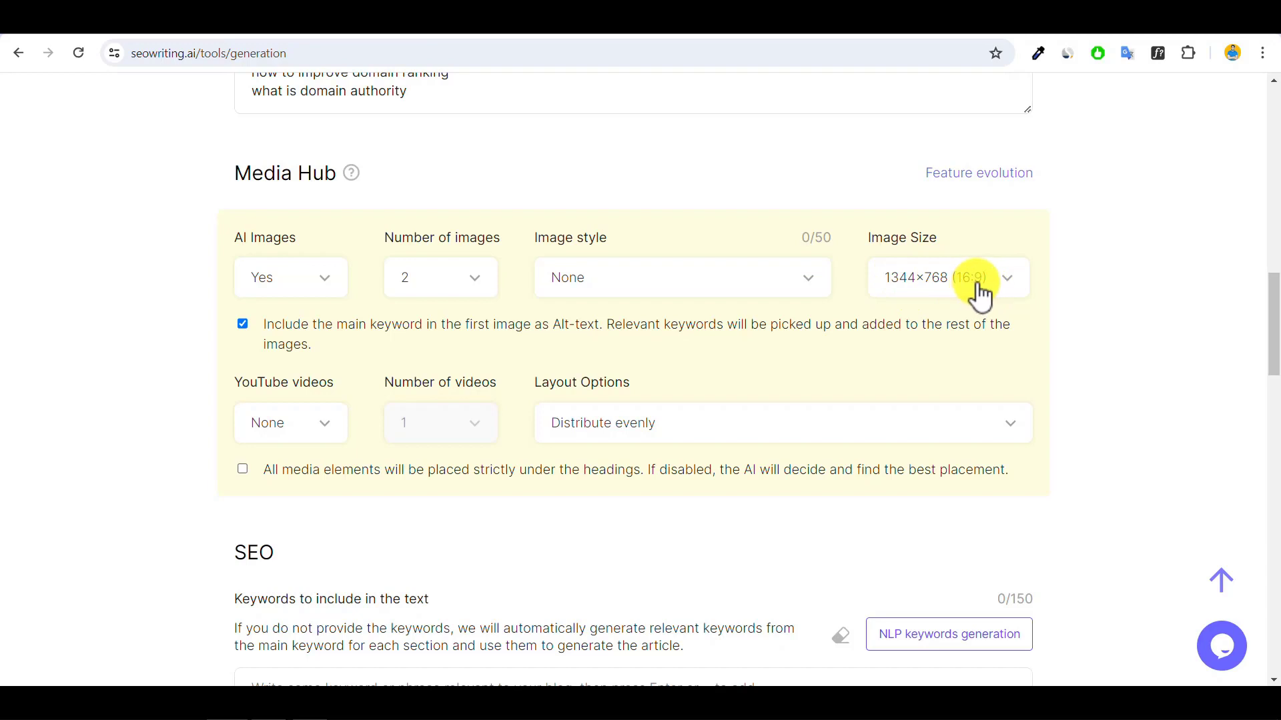
{"action": "left_click", "coordinate": [334, 437]}
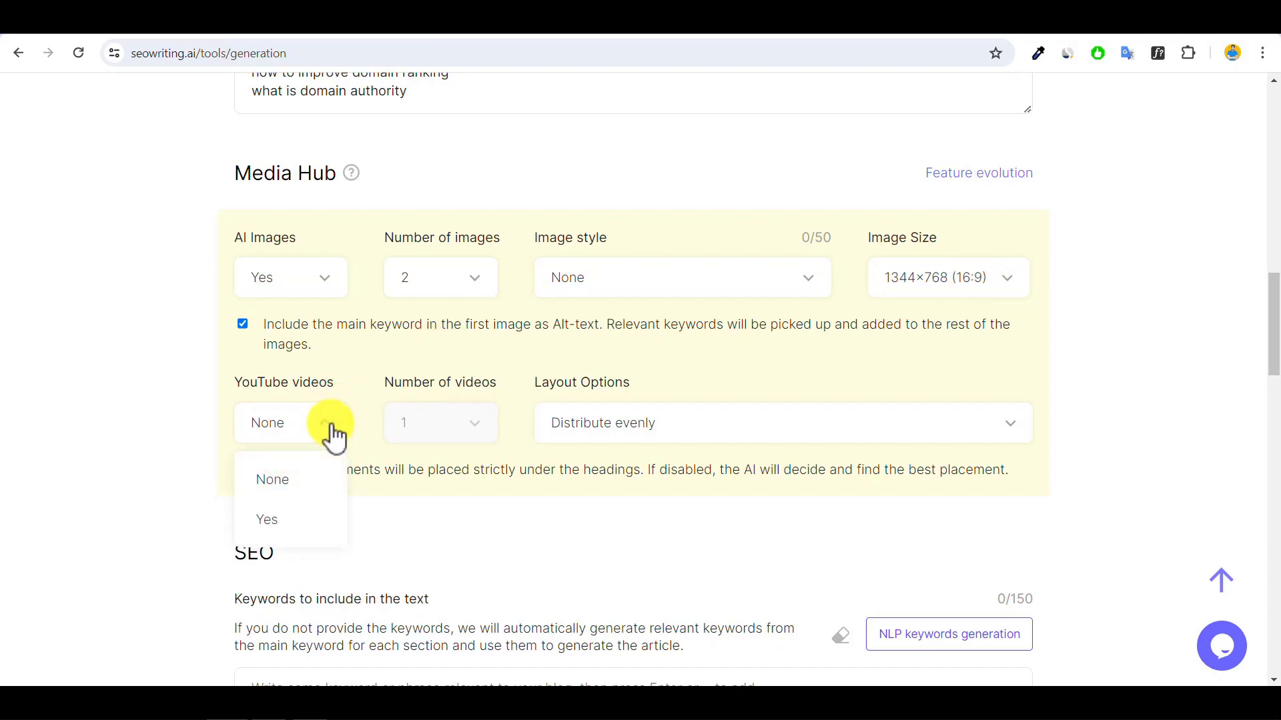
{"action": "left_click", "coordinate": [287, 527]}
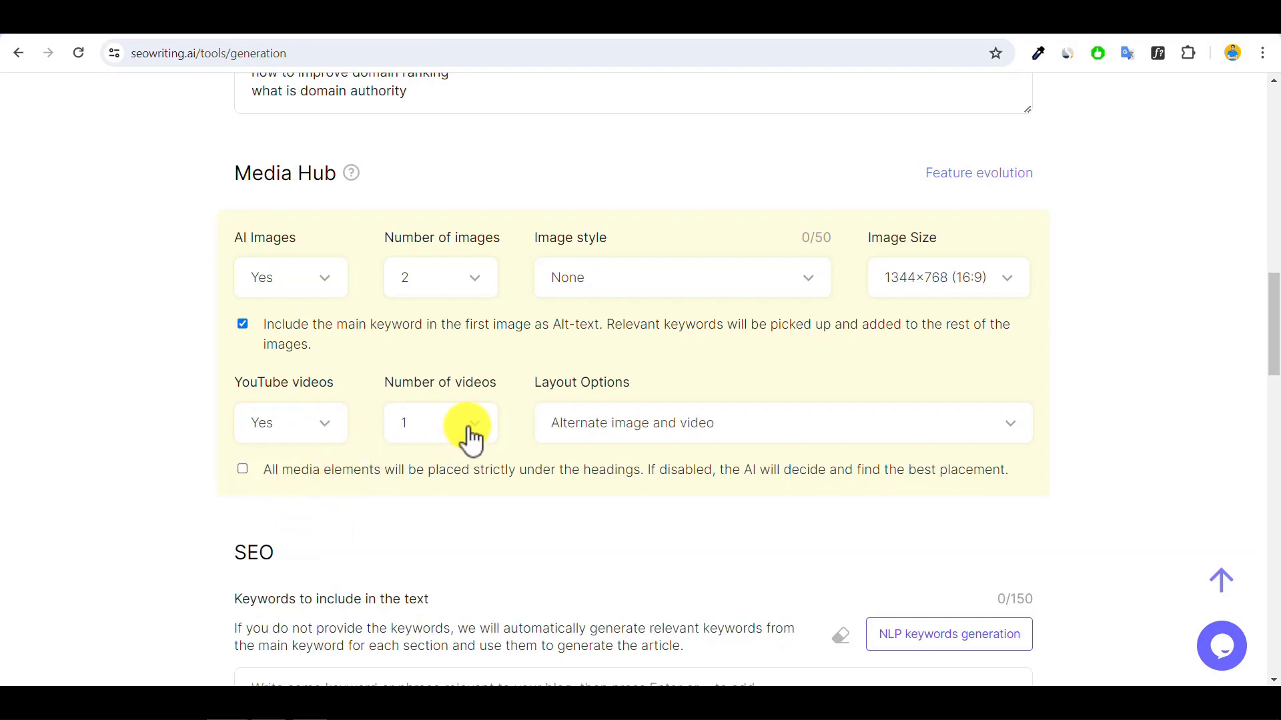
- Generate NLP keywords to include in the text and use the Question preset for the introductory hook brief
{"action": "scroll", "coordinate": [467, 444], "scroll_direction": "down", "scroll_amount": 5}
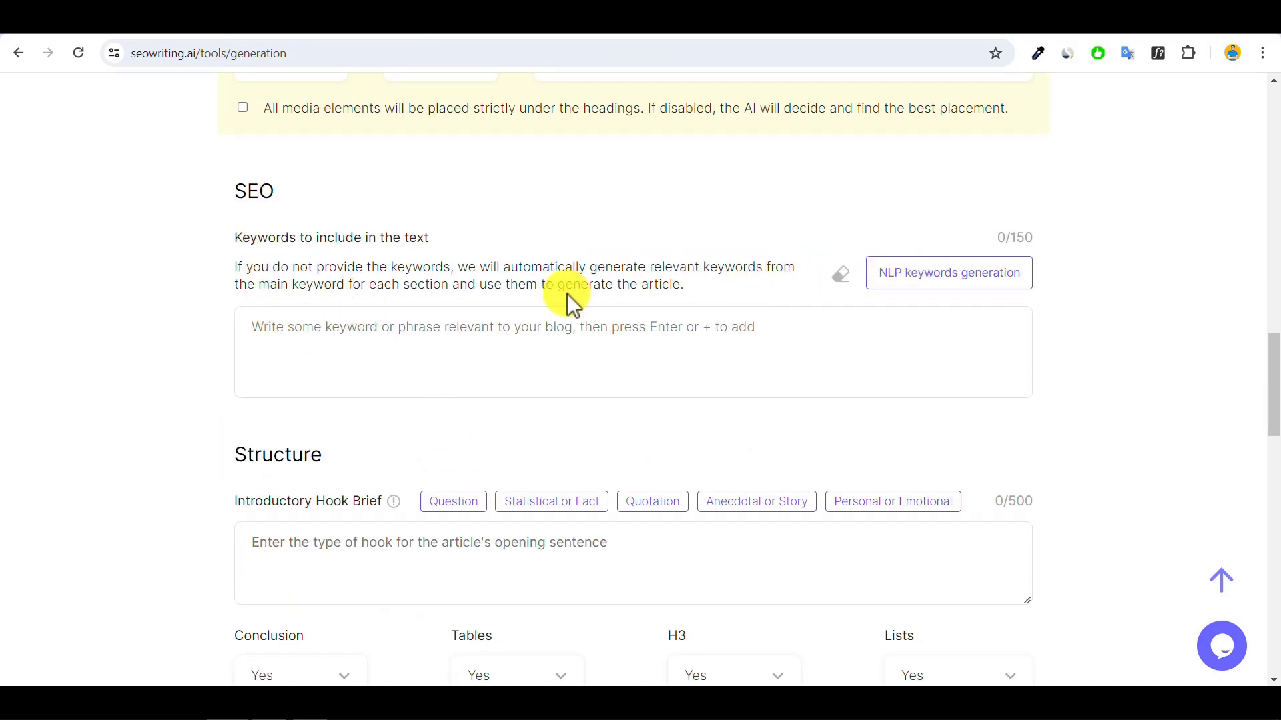
{"action": "left_click", "coordinate": [931, 287]}
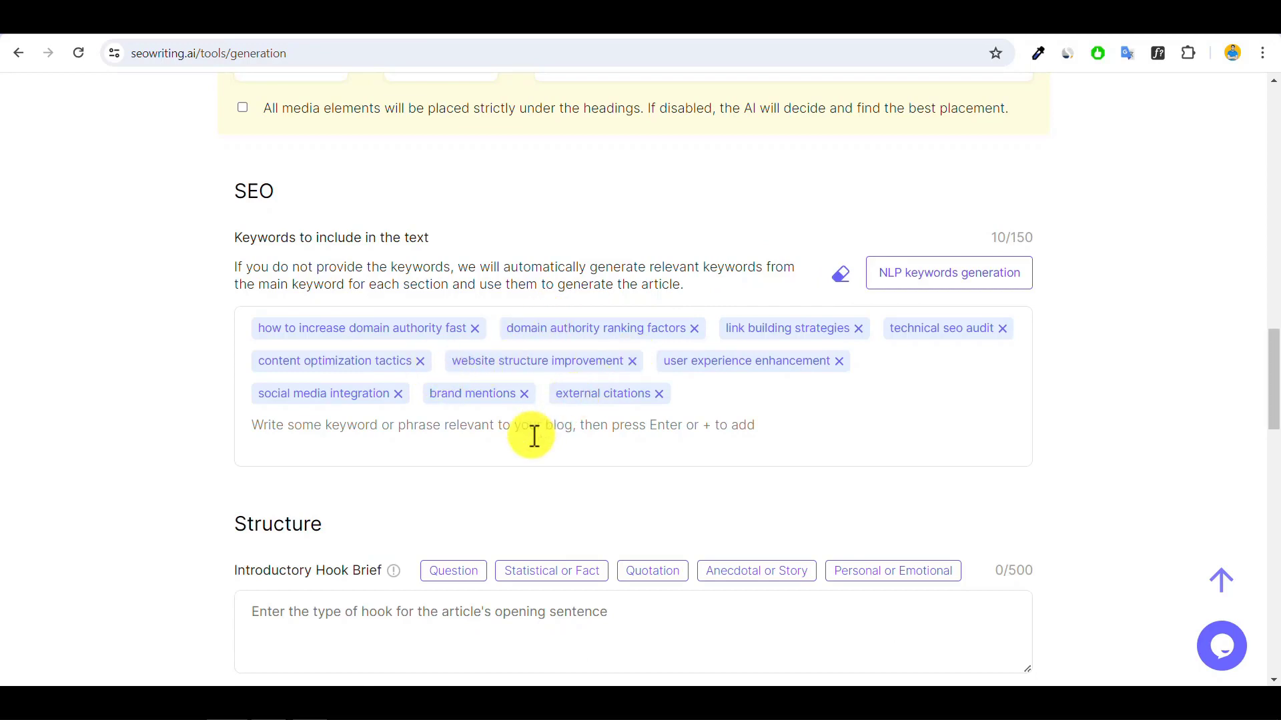
{"action": "scroll", "coordinate": [524, 454], "scroll_direction": "down", "scroll_amount": 5}
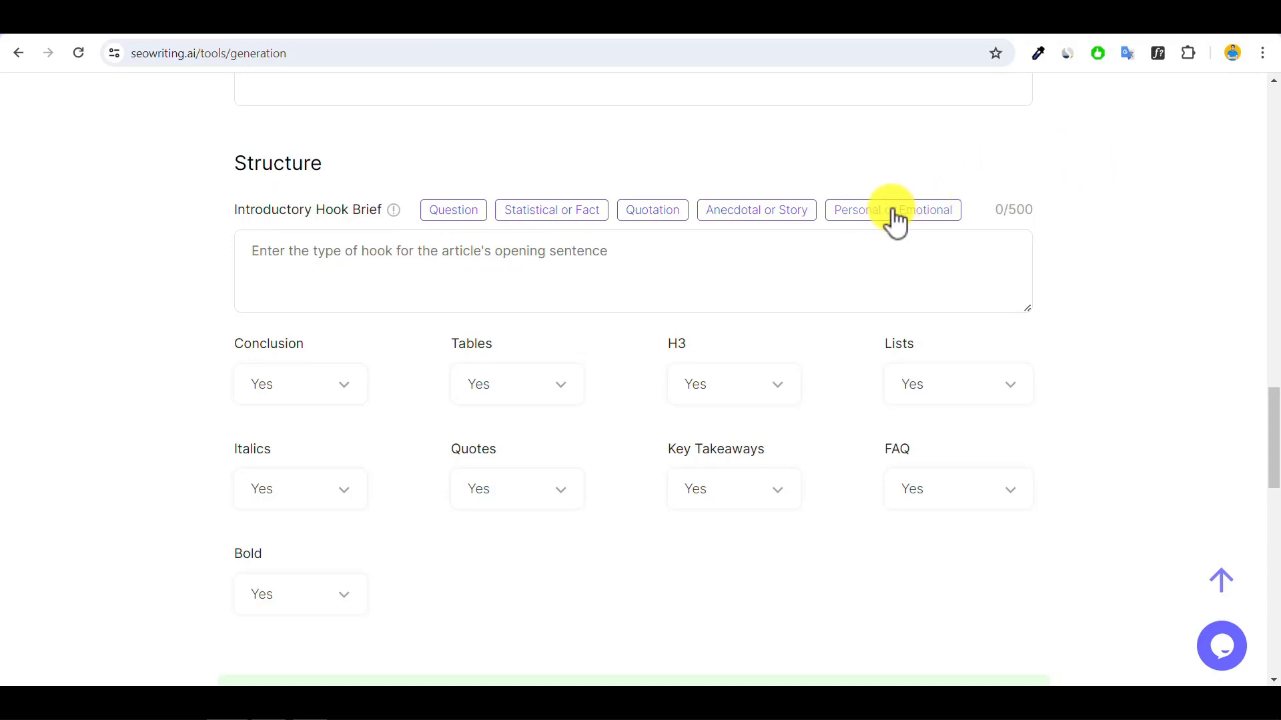
{"action": "left_click", "coordinate": [457, 222]}
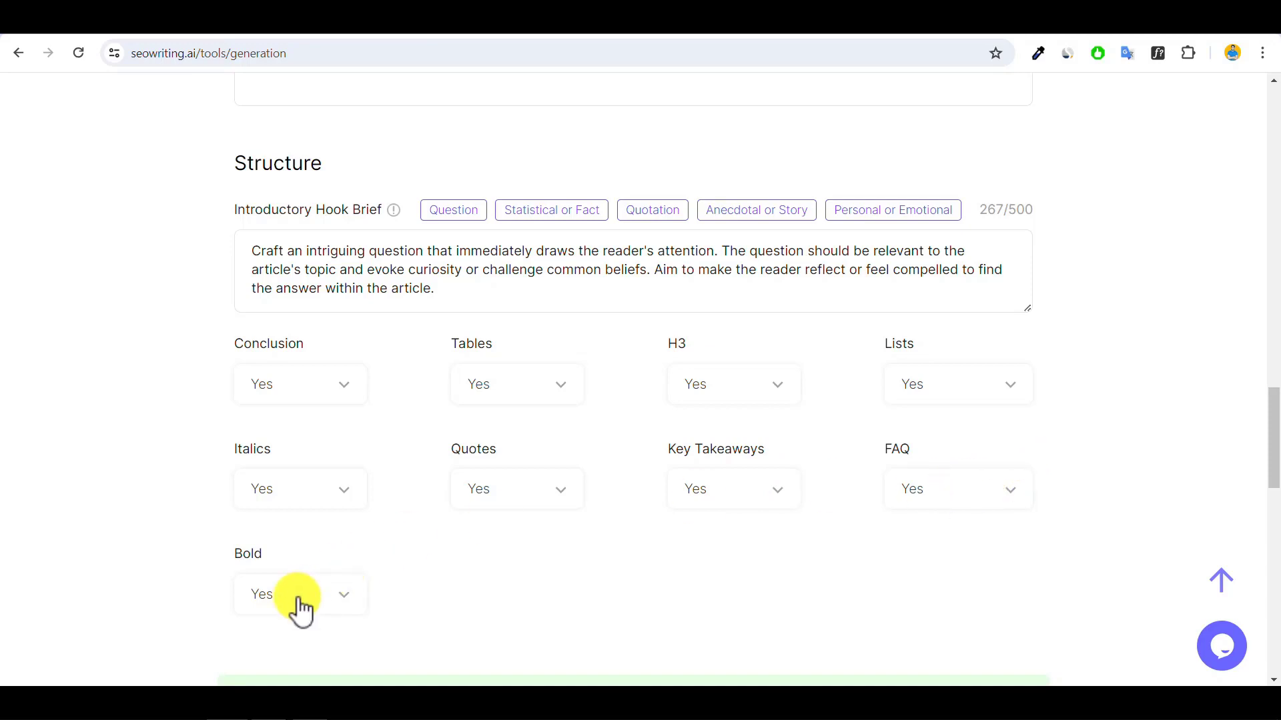
- Review the External Linking options and keep the setting at None
{"action": "scroll", "coordinate": [300, 610], "scroll_direction": "down", "scroll_amount": 5}
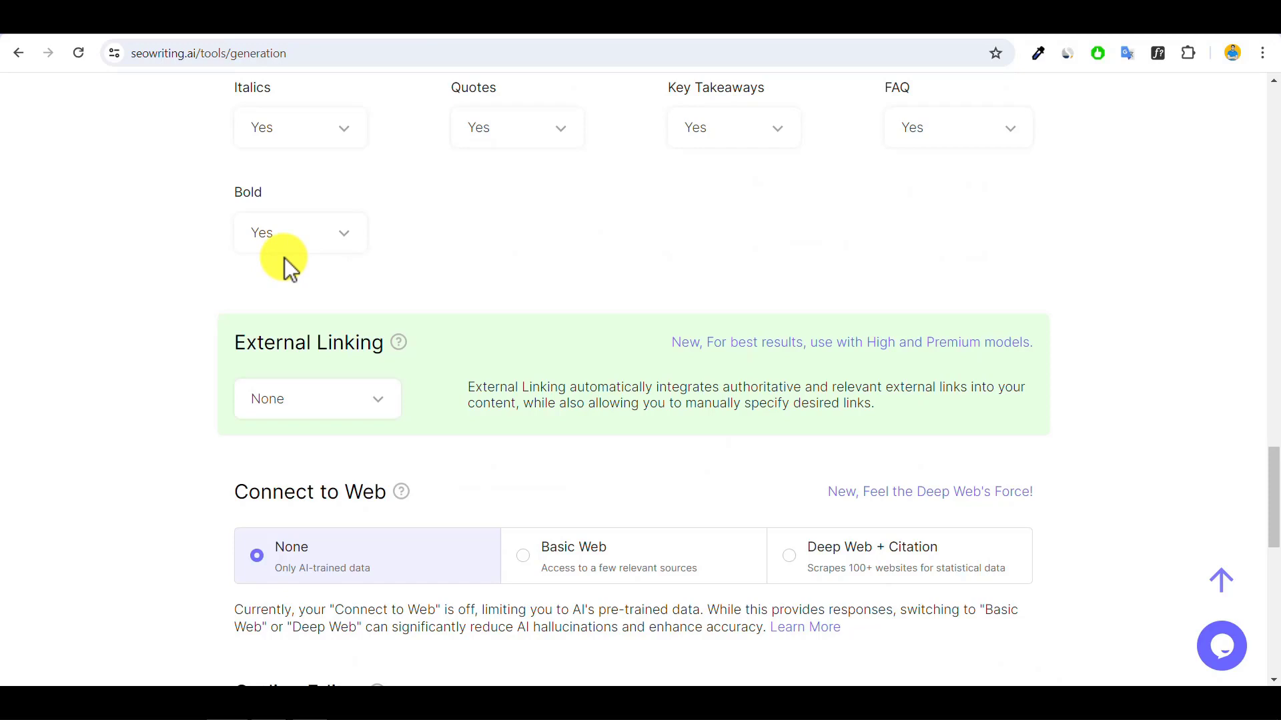
{"action": "left_click", "coordinate": [375, 403]}
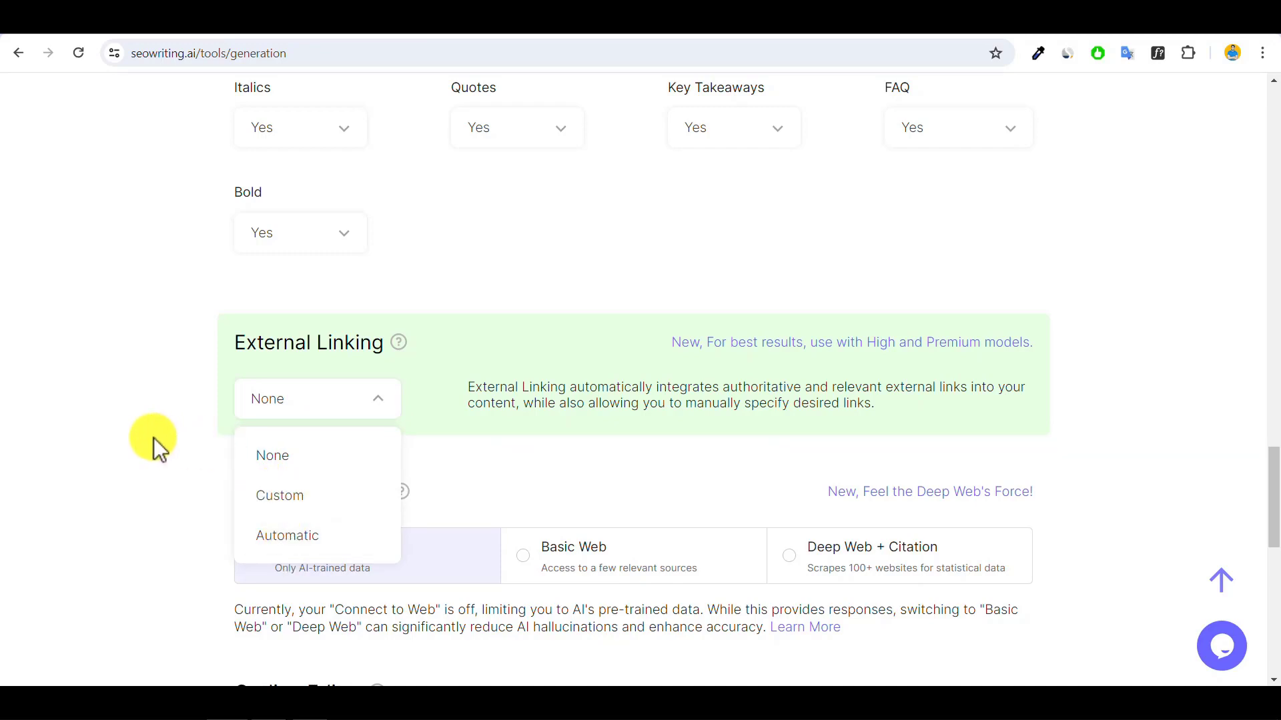
{"action": "left_click", "coordinate": [275, 464]}
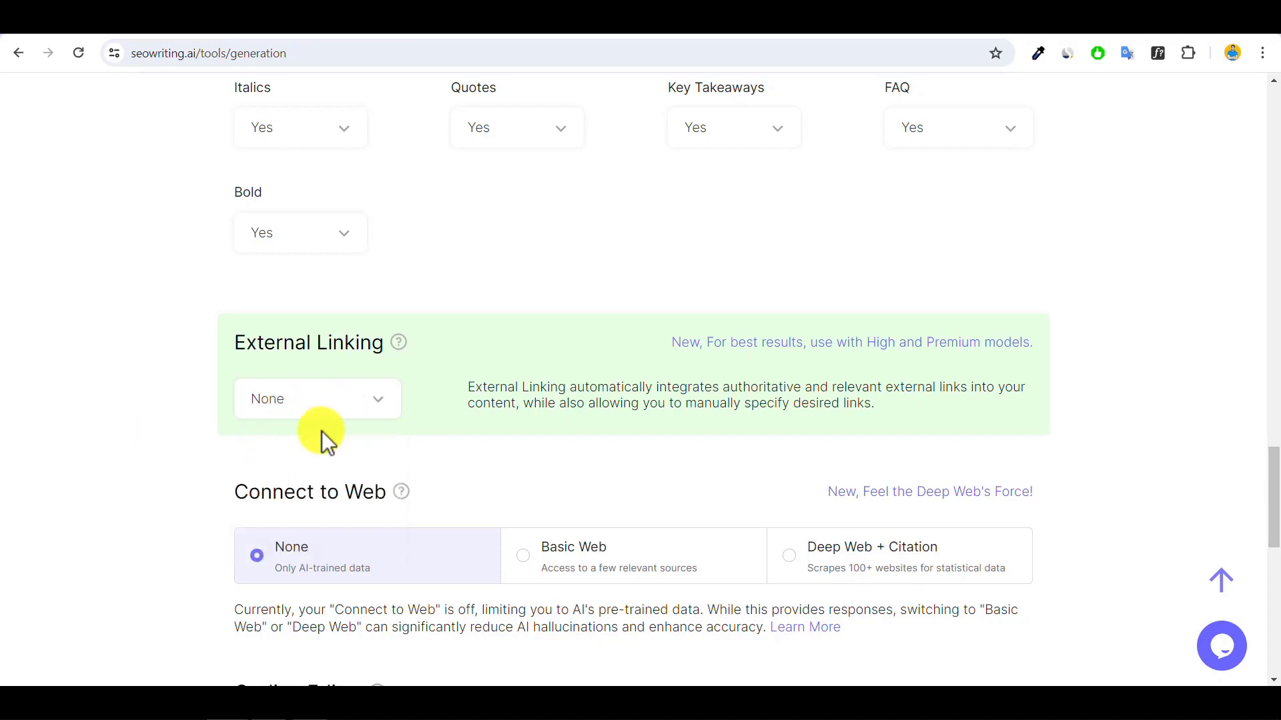
{"action": "left_click", "coordinate": [373, 402]}
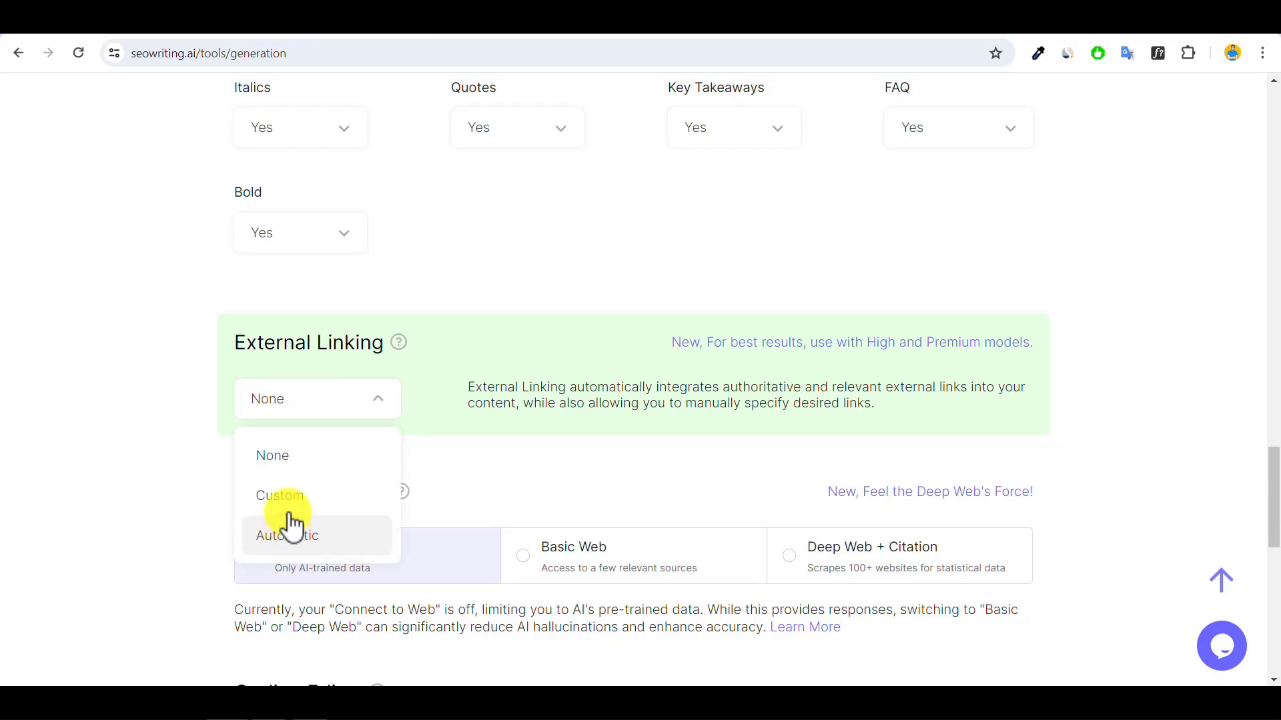
{"action": "left_click", "coordinate": [289, 460]}
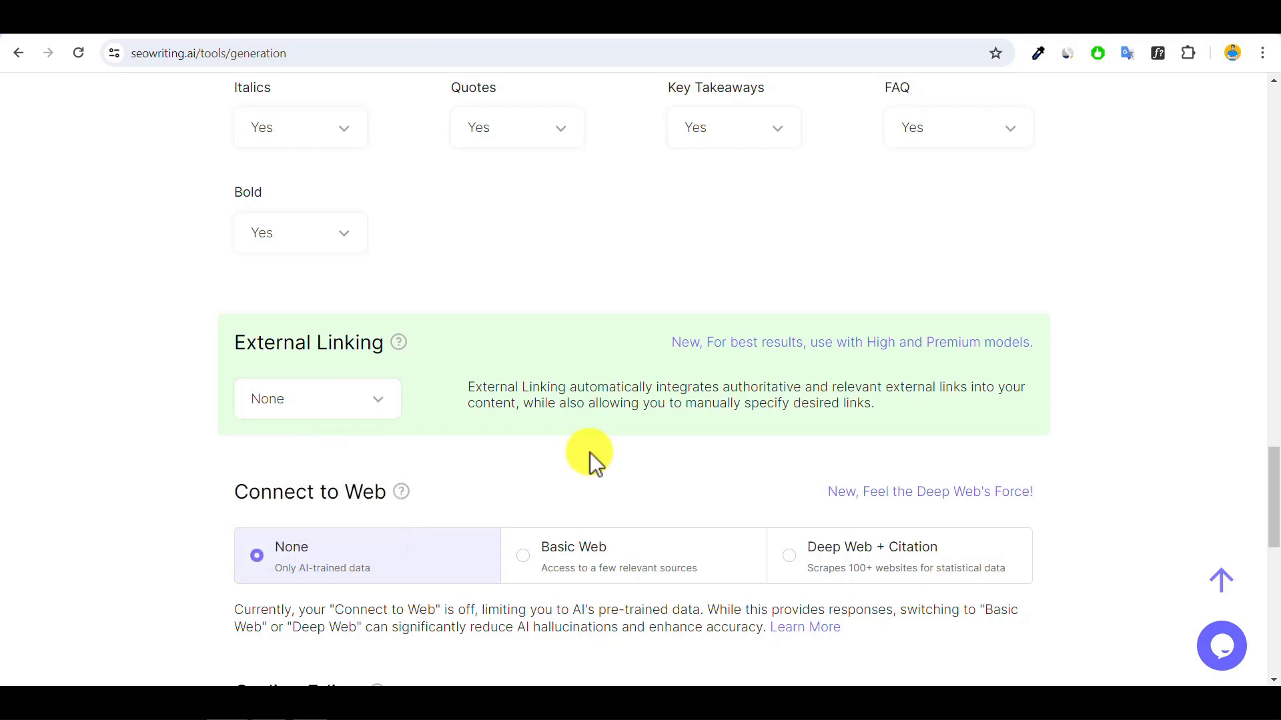
- Try to turn on publication of the article to WordPress
{"action": "scroll", "coordinate": [590, 453], "scroll_direction": "down", "scroll_amount": 5}
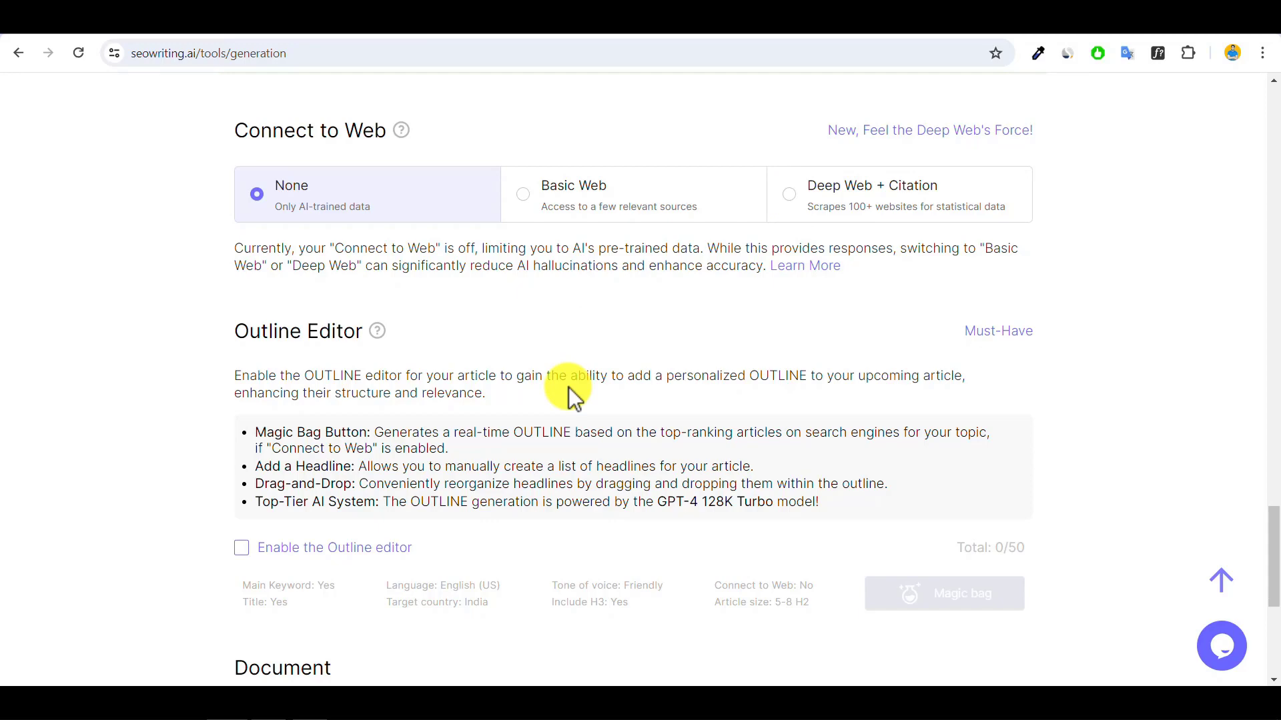
{"action": "scroll", "coordinate": [568, 387], "scroll_direction": "down", "scroll_amount": 5}
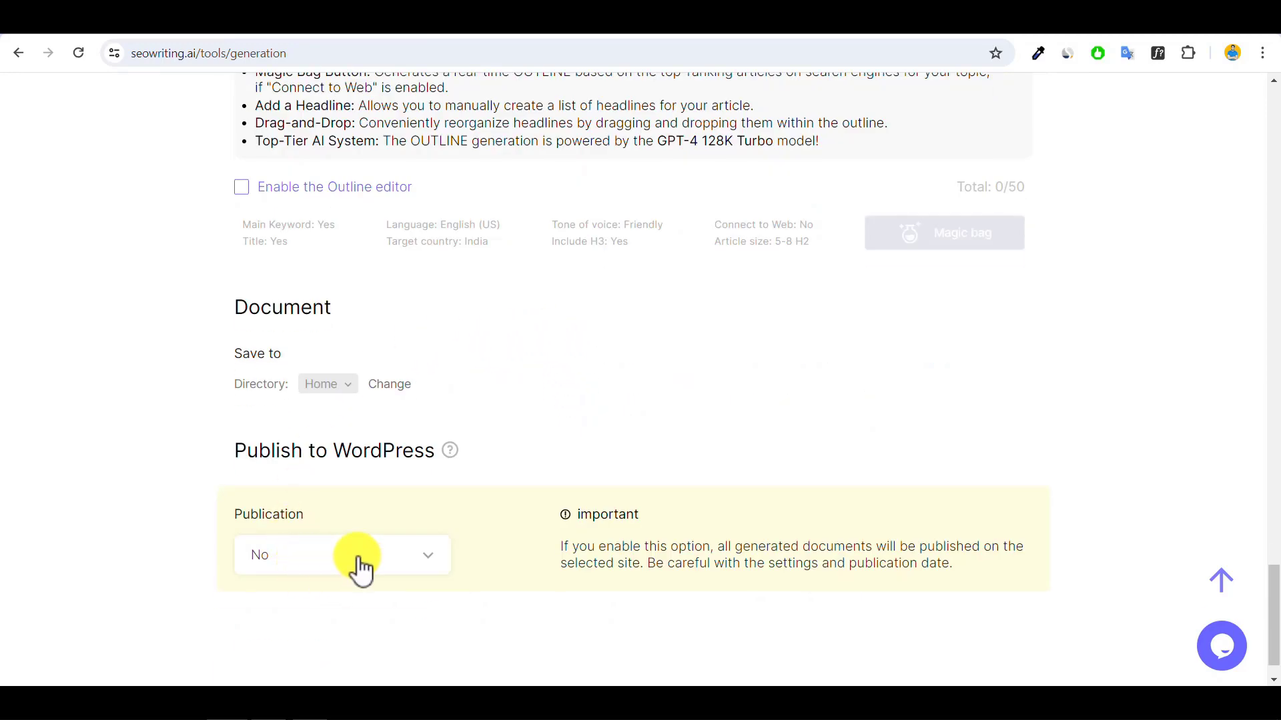
{"action": "left_click", "coordinate": [423, 567]}
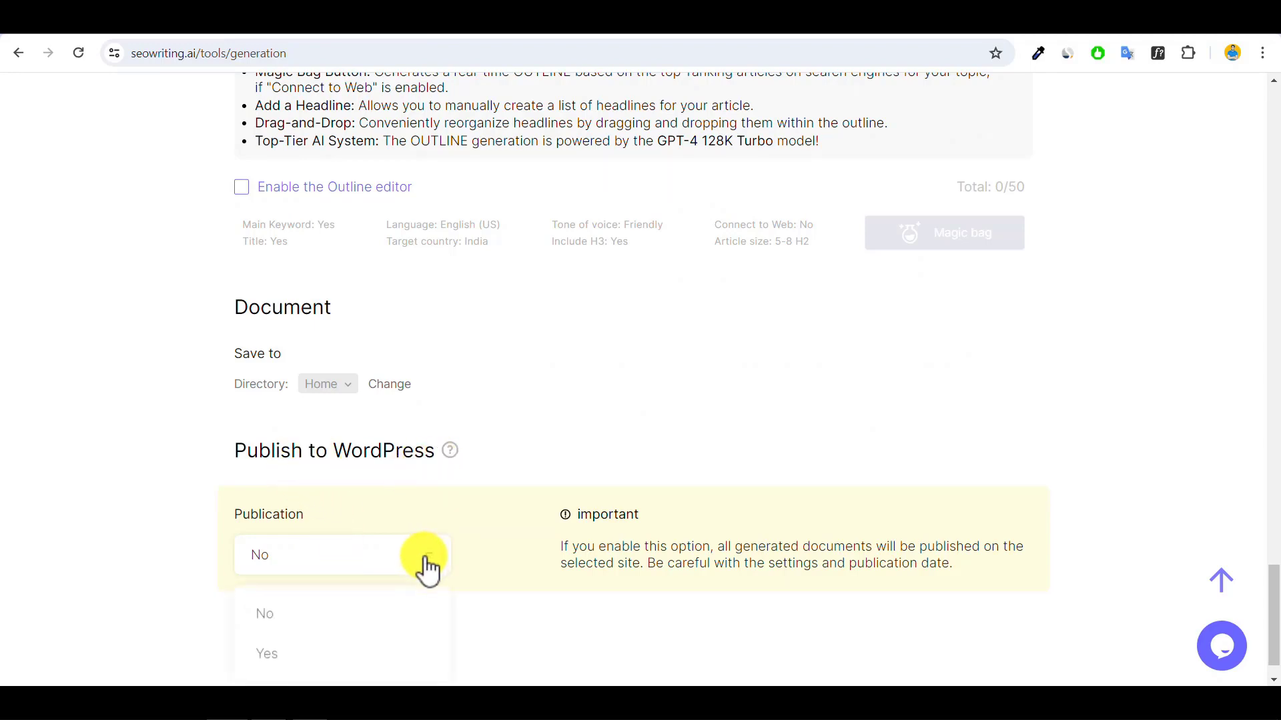
{"action": "left_click", "coordinate": [280, 657]}
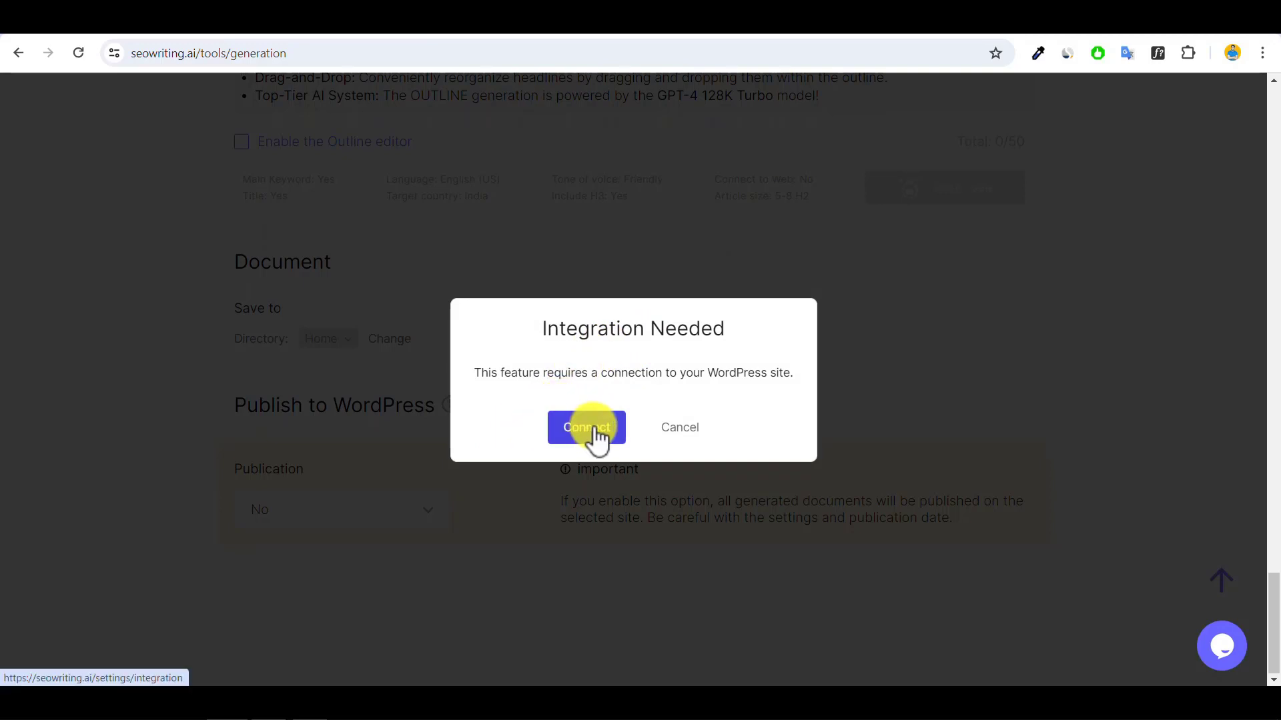
{"action": "left_click", "coordinate": [682, 428]}
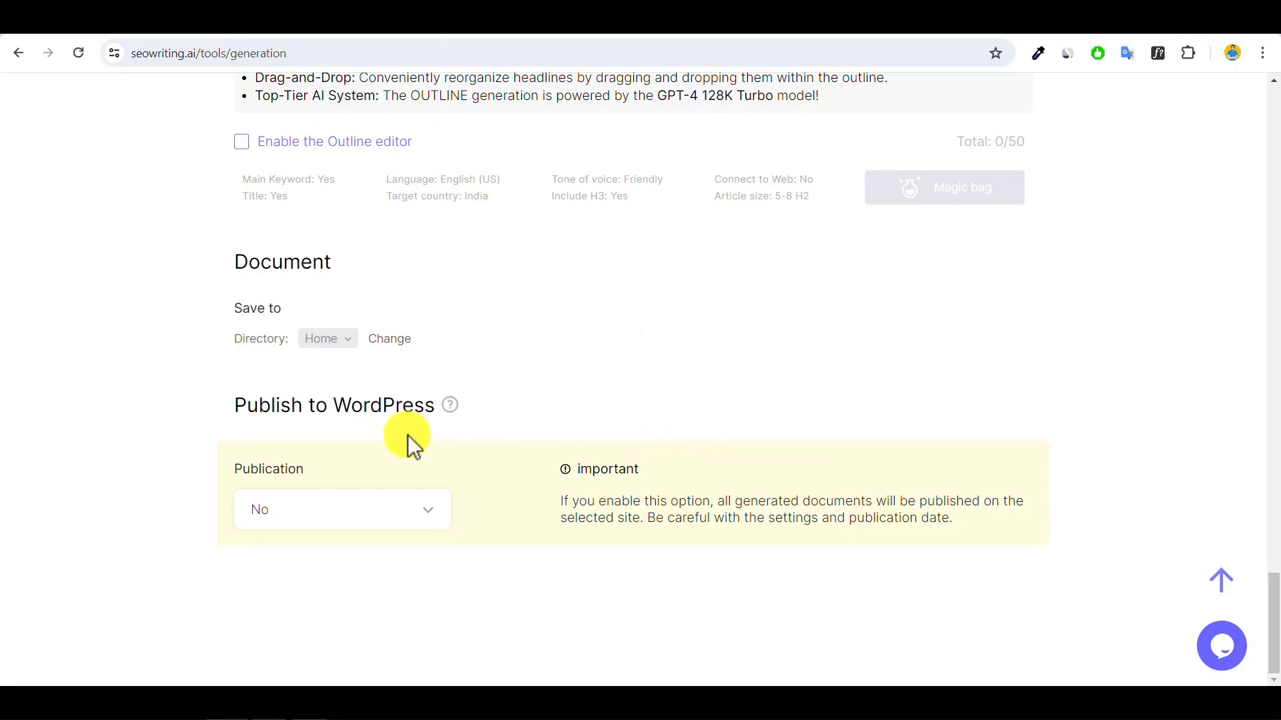
- Run the 1-Click Blog Post generation with the configured settings
{"action": "scroll", "coordinate": [408, 441], "scroll_direction": "up", "scroll_amount": 5}
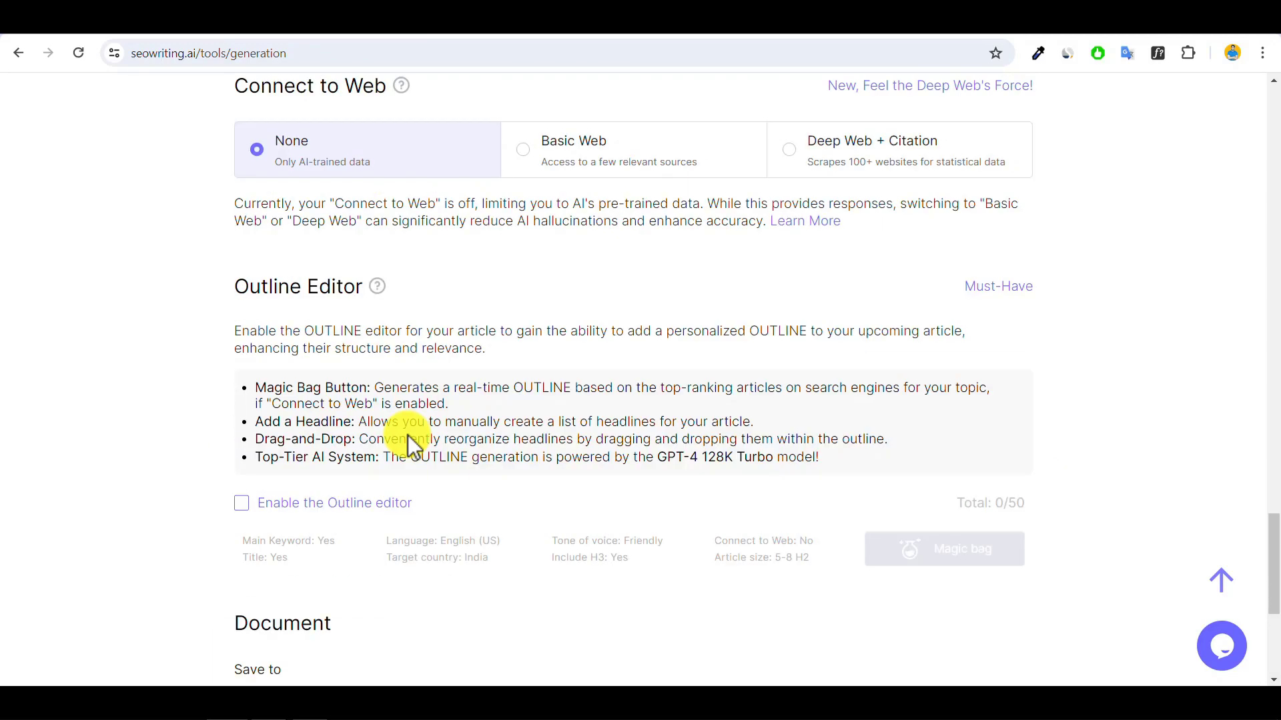
{"action": "scroll", "coordinate": [409, 441], "scroll_direction": "up", "scroll_amount": 5}
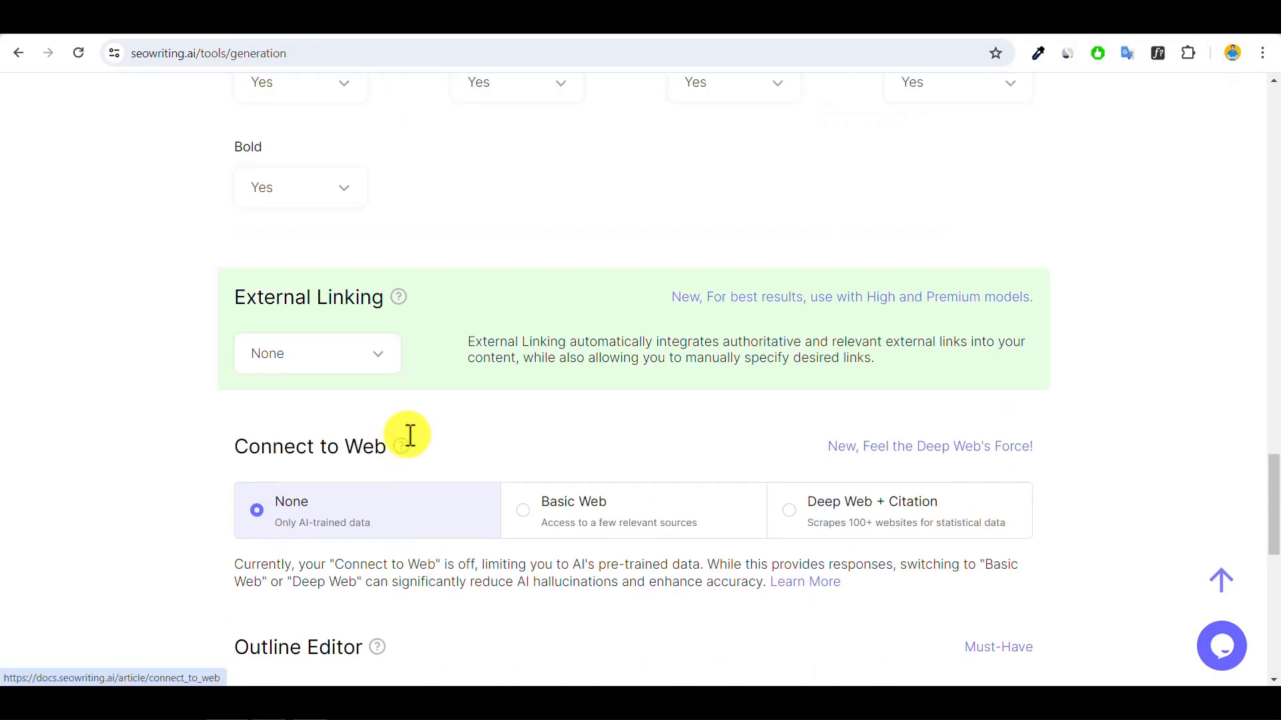
{"action": "scroll", "coordinate": [409, 443], "scroll_direction": "up", "scroll_amount": 10}
{"action": "scroll", "coordinate": [409, 440], "scroll_direction": "up", "scroll_amount": 15}
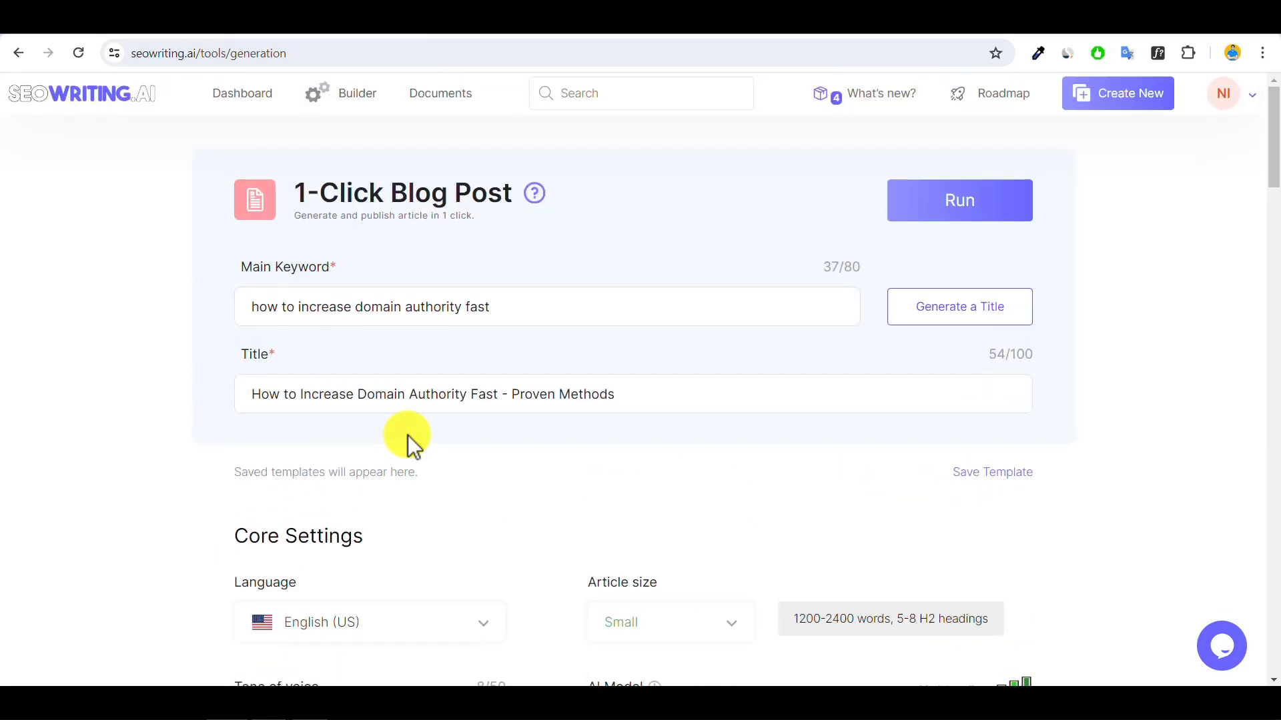
{"action": "left_click", "coordinate": [956, 212]}
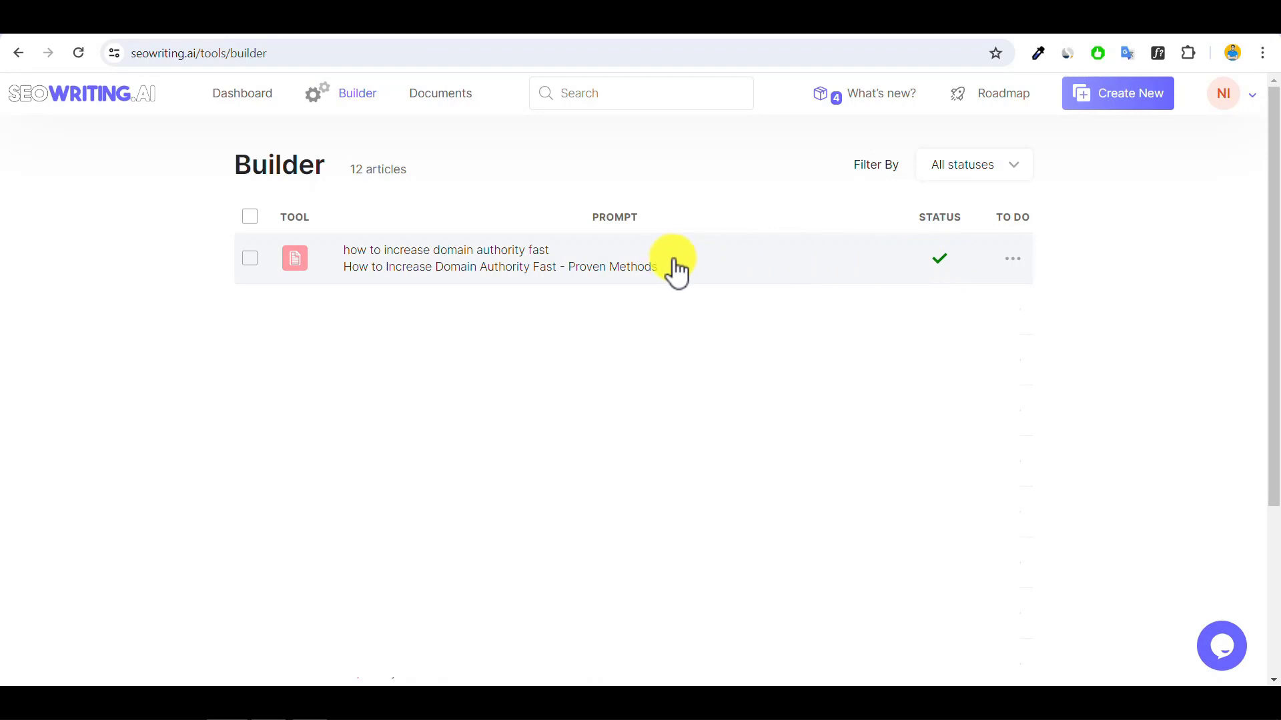
- Open the generated article "How to Increase Domain Authority Fast - Proven Methods" for viewing and examine its title, introduction and header image
{"action": "left_click", "coordinate": [1012, 260]}
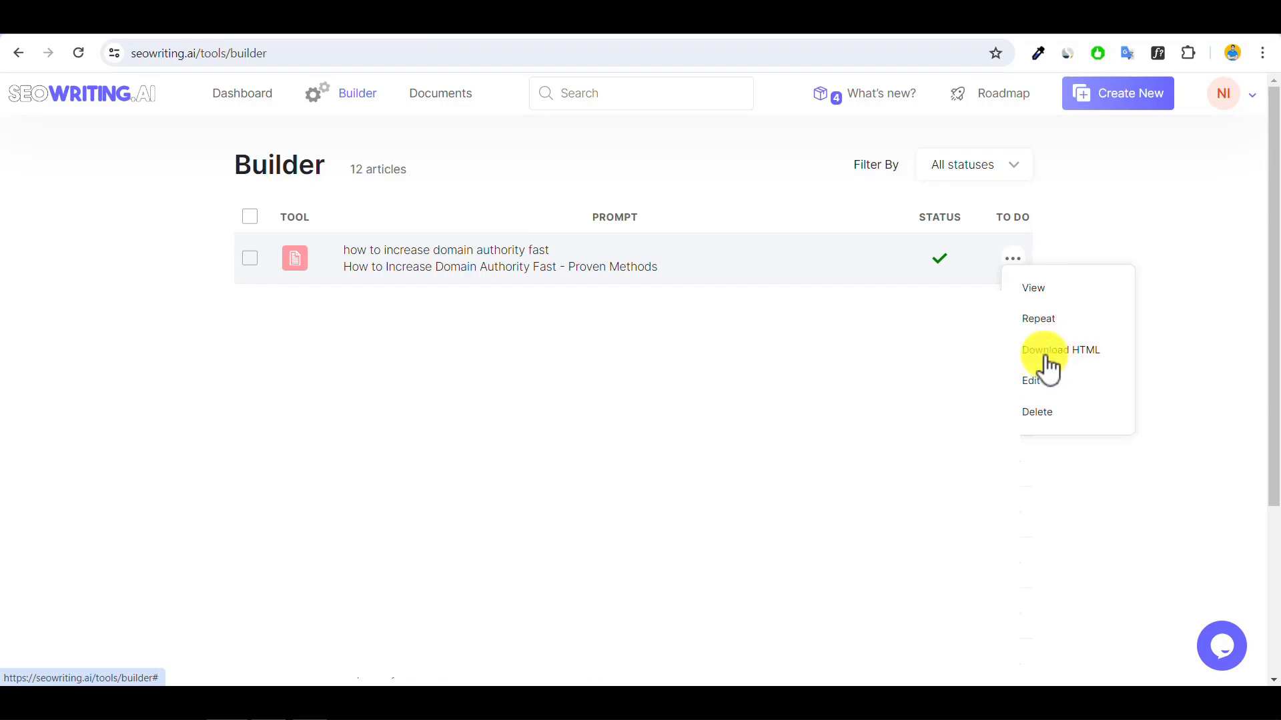
{"action": "left_click", "coordinate": [1036, 293]}
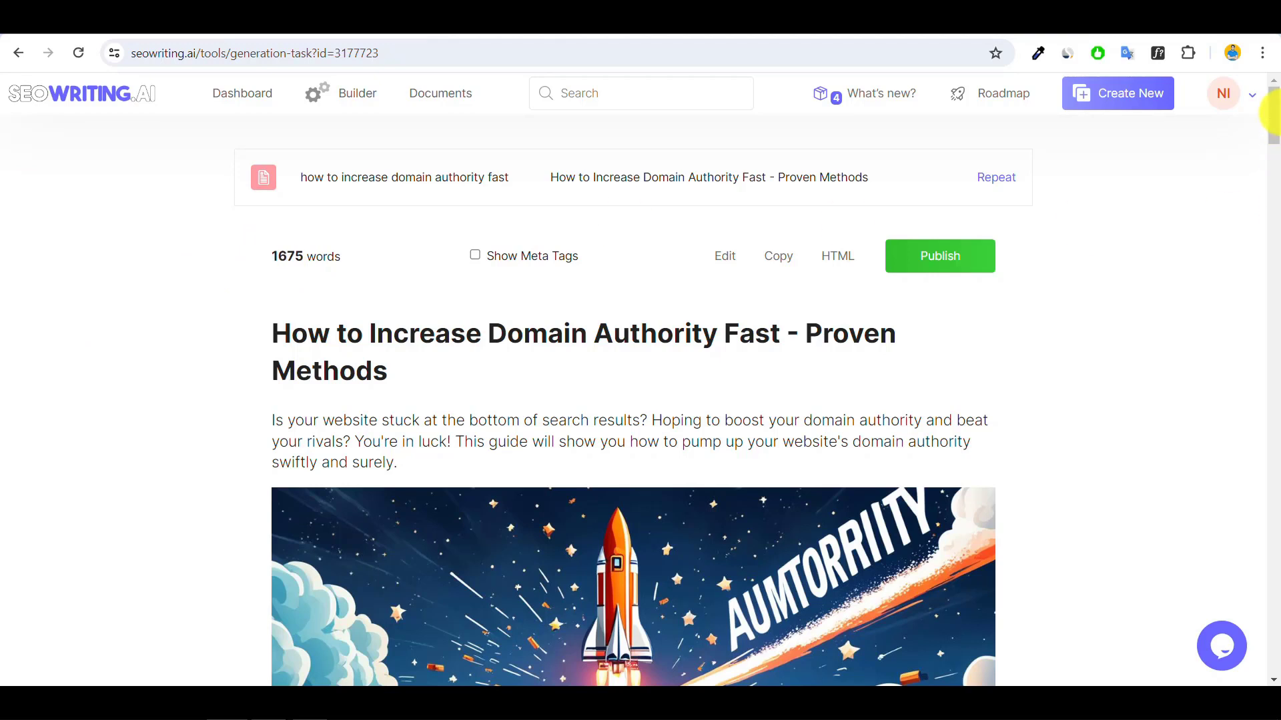
{"action": "left_click_drag", "start_coordinate": [1272, 115], "coordinate": [1272, 129]}
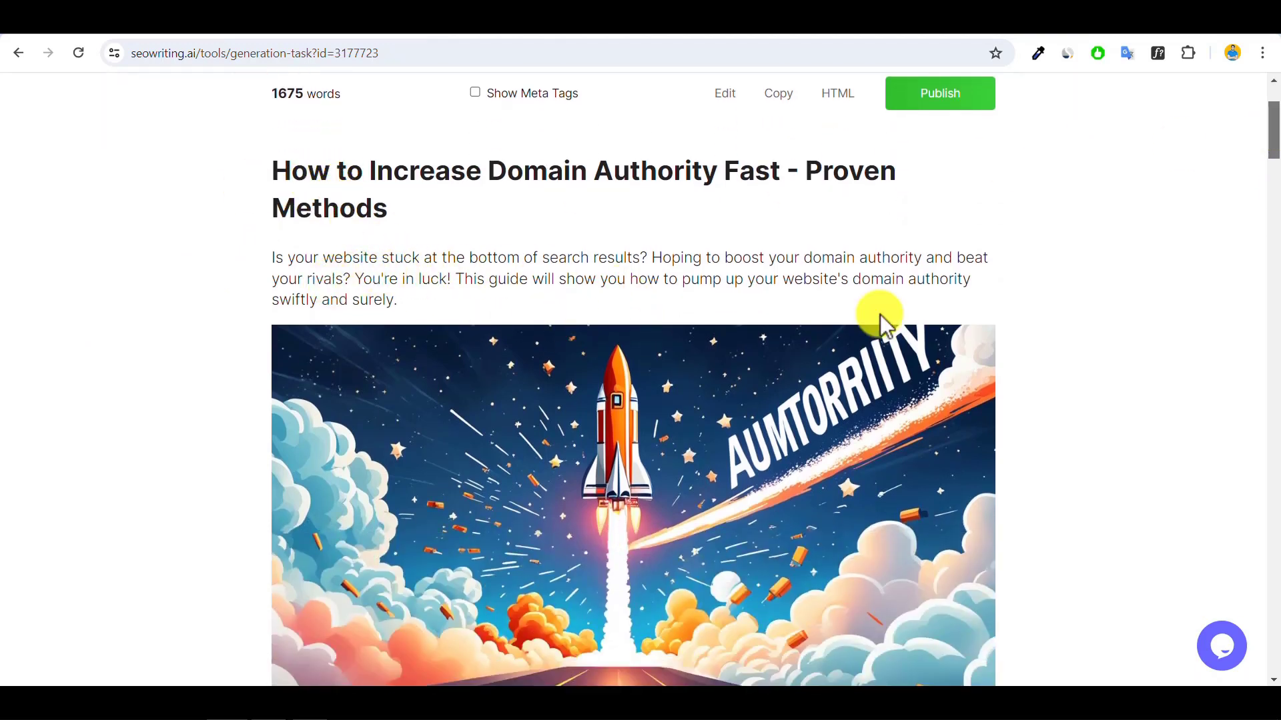
{"action": "left_click_drag", "start_coordinate": [1276, 134], "coordinate": [1276, 157]}
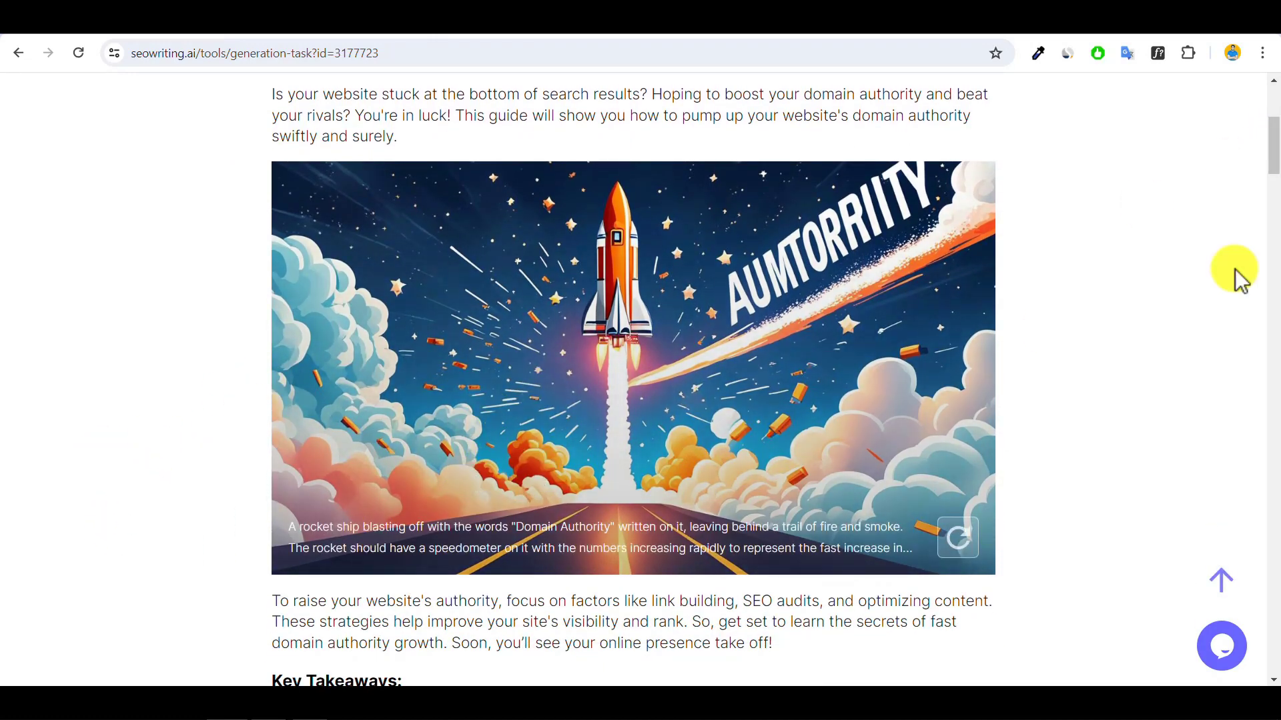
- Examine the article body from the embedded video and domain authority range table through the key influencing factors and their optimization strategies table
{"action": "left_click_drag", "start_coordinate": [1273, 152], "coordinate": [1272, 214]}
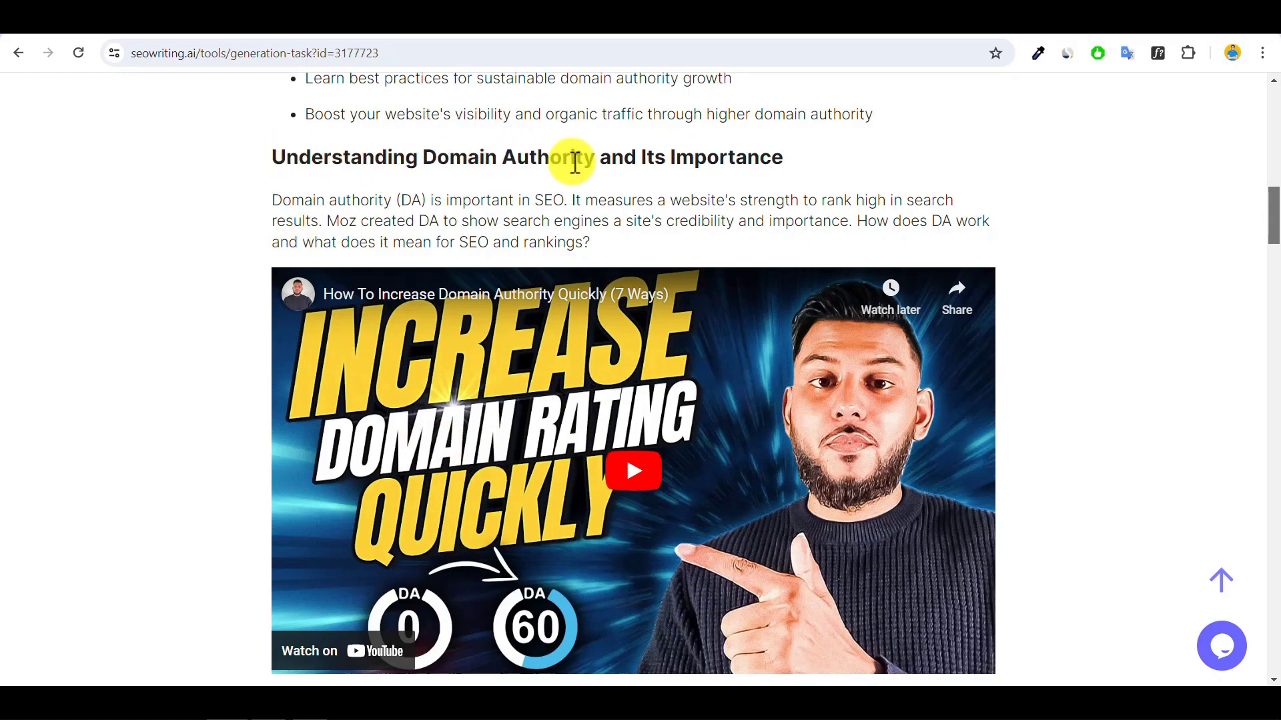
{"action": "left_click_drag", "start_coordinate": [1274, 219], "coordinate": [1273, 261]}
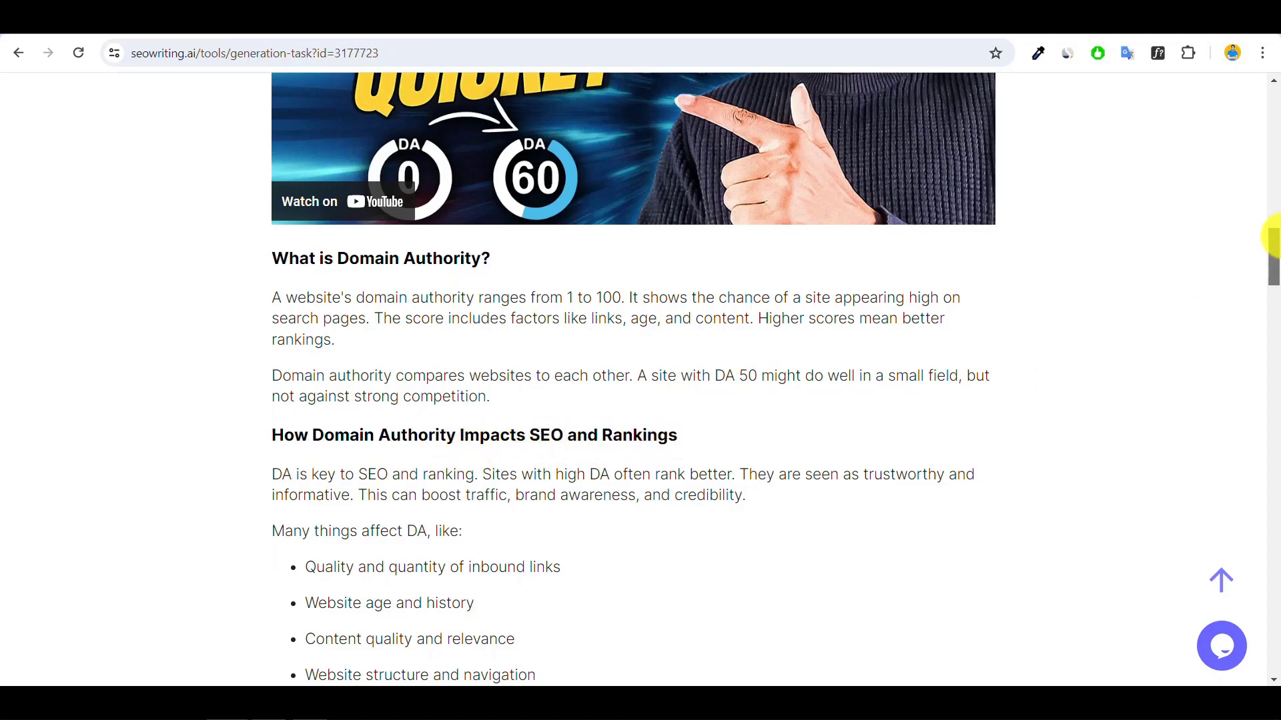
{"action": "left_click_drag", "start_coordinate": [1274, 256], "coordinate": [1273, 283]}
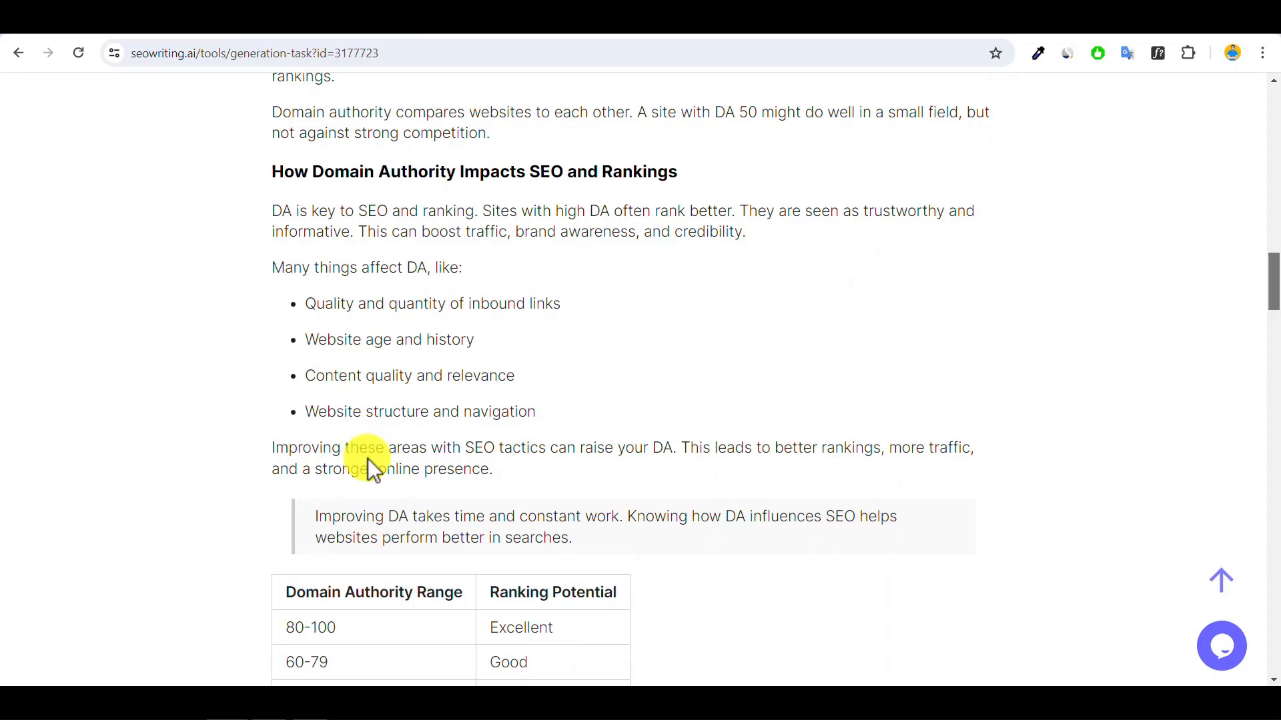
{"action": "left_click_drag", "start_coordinate": [1274, 283], "coordinate": [1273, 315]}
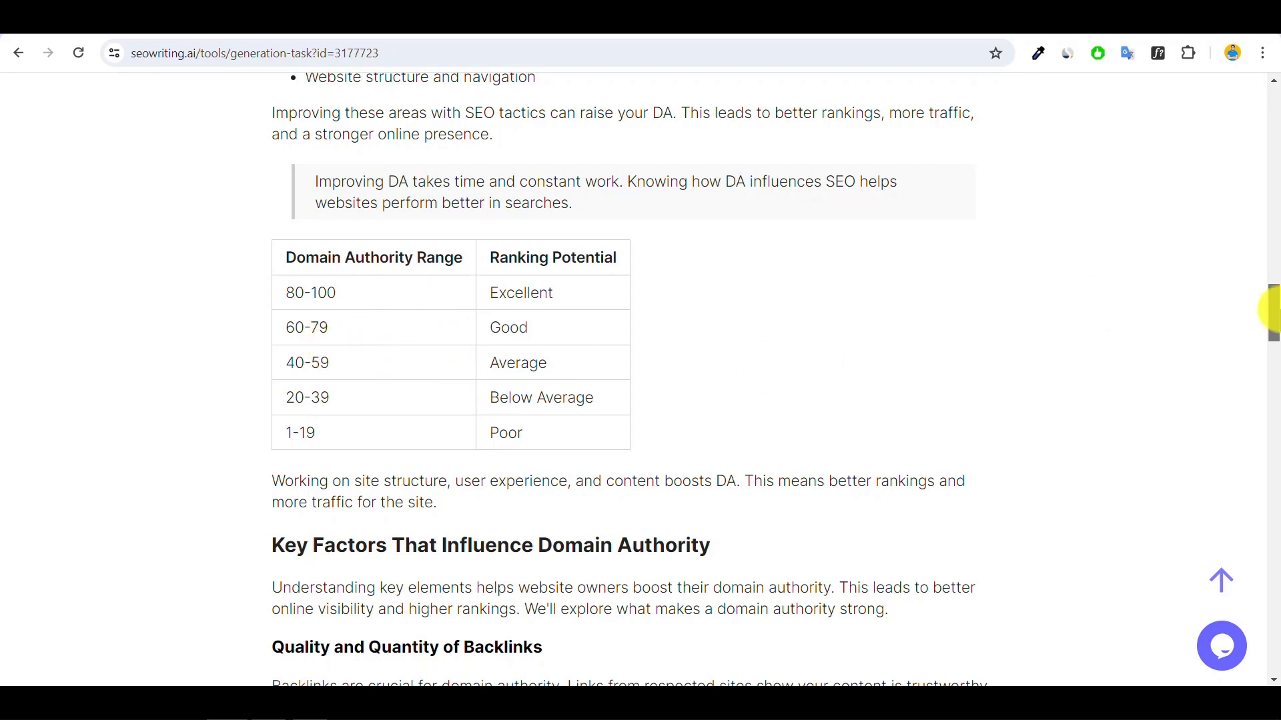
{"action": "left_click_drag", "start_coordinate": [1273, 319], "coordinate": [1274, 337]}
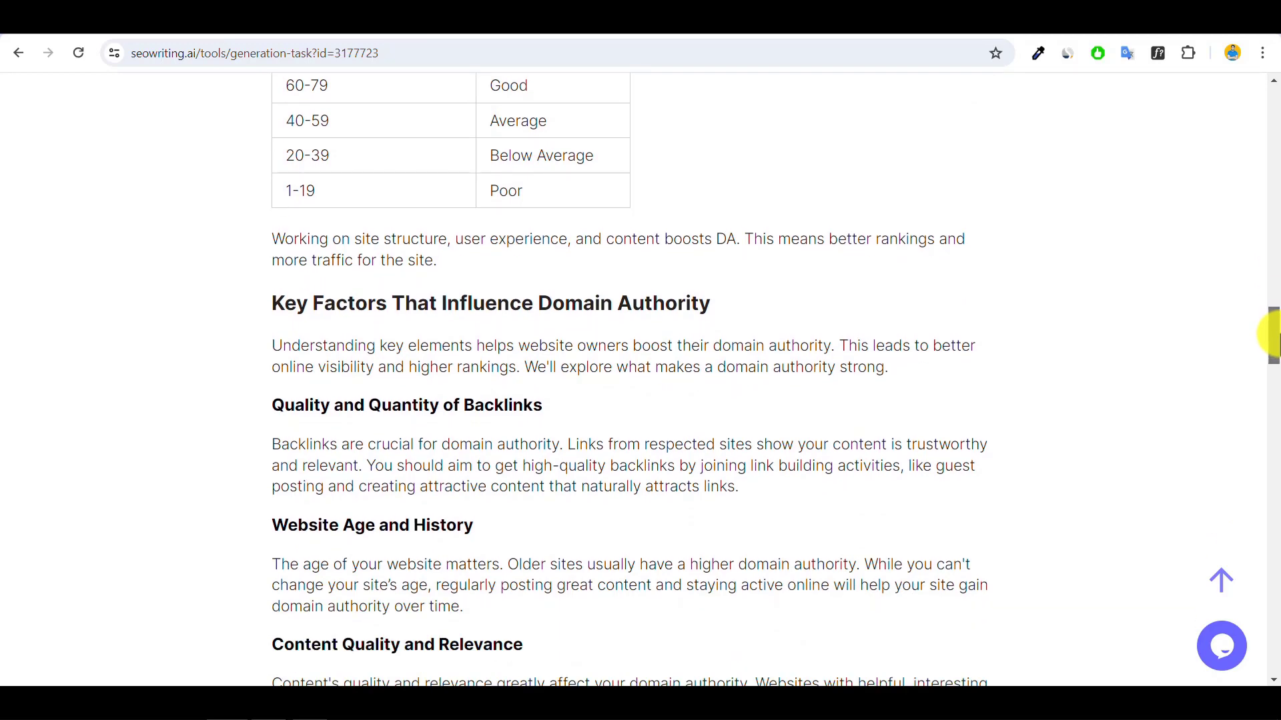
{"action": "left_click_drag", "start_coordinate": [1273, 333], "coordinate": [1272, 341]}
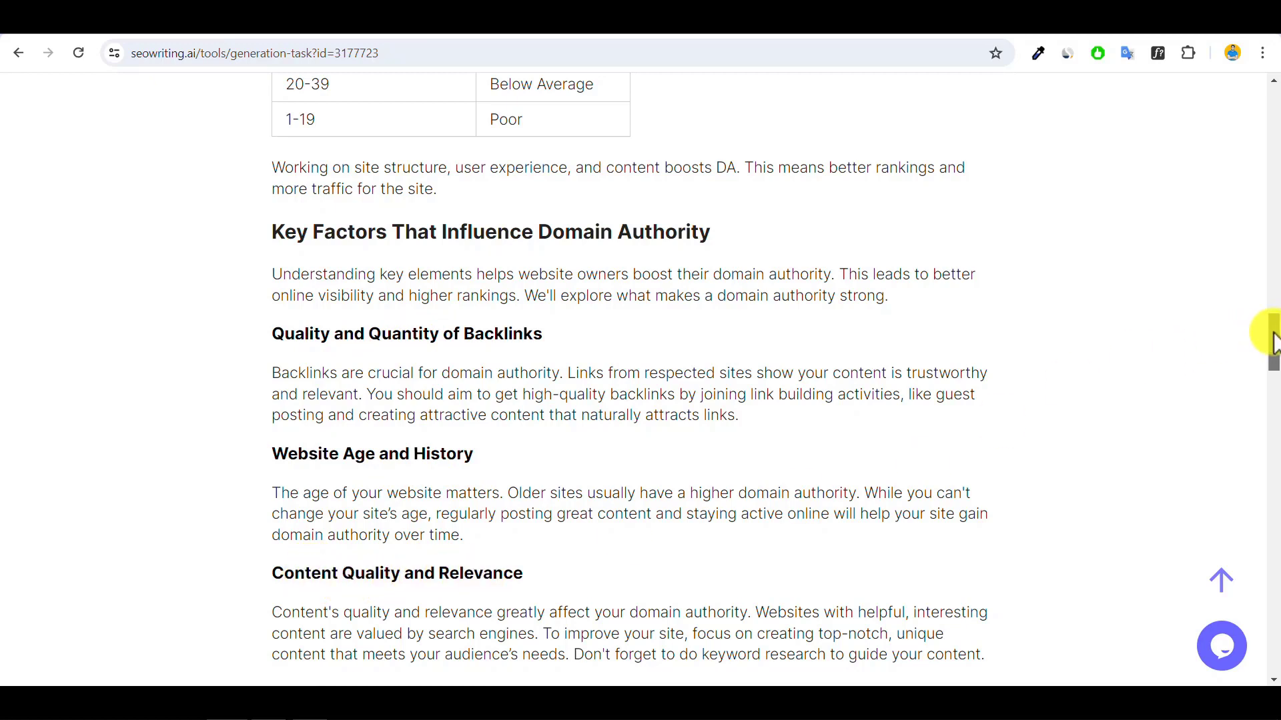
{"action": "left_click_drag", "start_coordinate": [1274, 338], "coordinate": [1274, 378]}
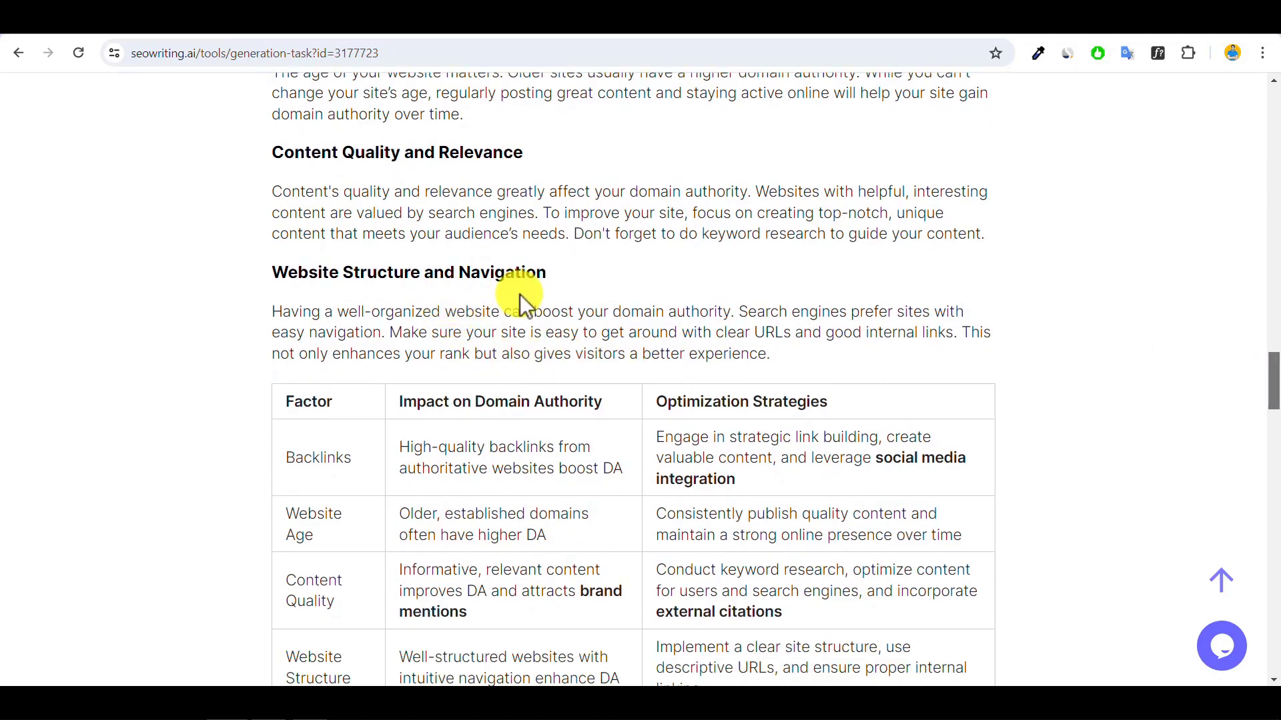